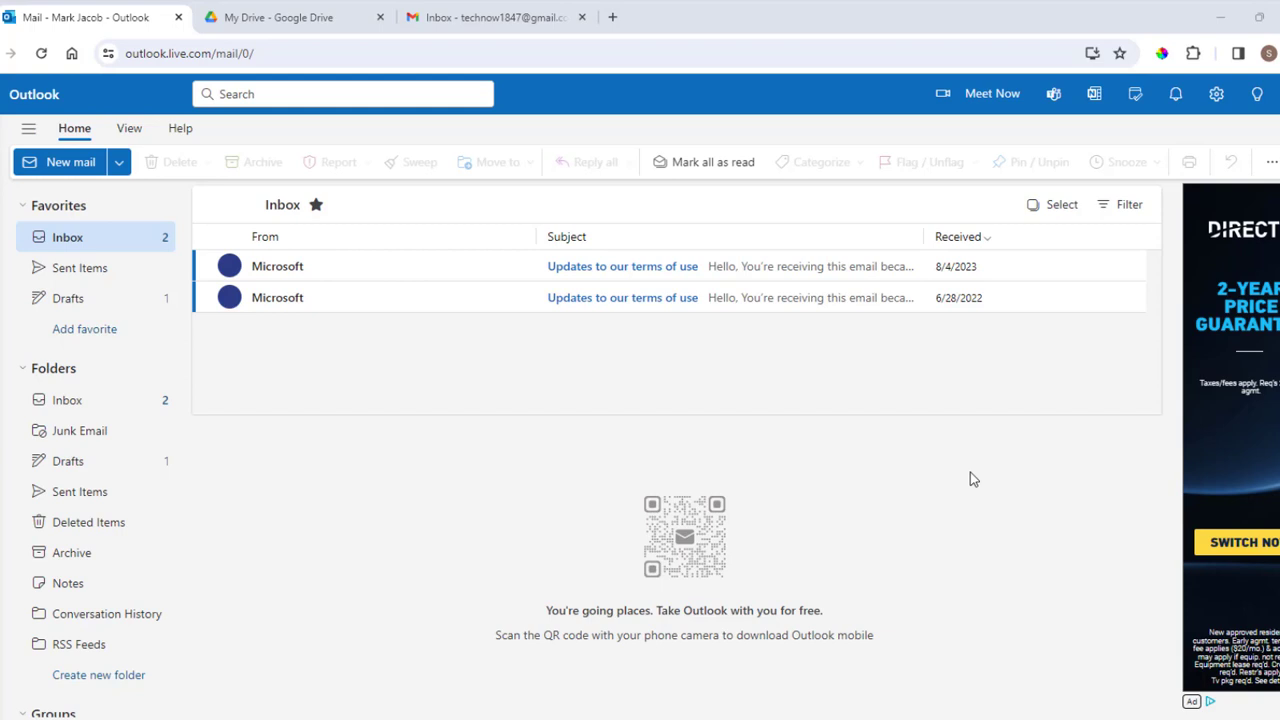
Step: Create a 'Gmail Attachments' folder in Google Drive's My Drive
click(341, 19)
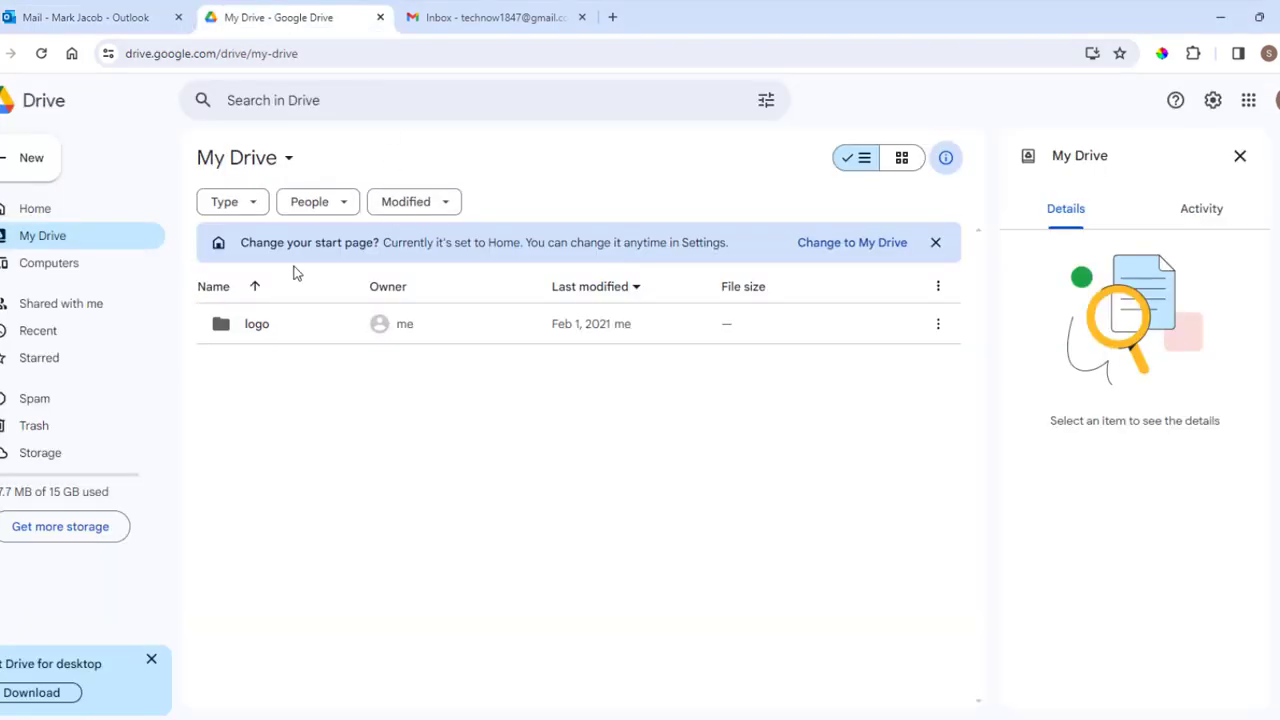
right_click(352, 415)
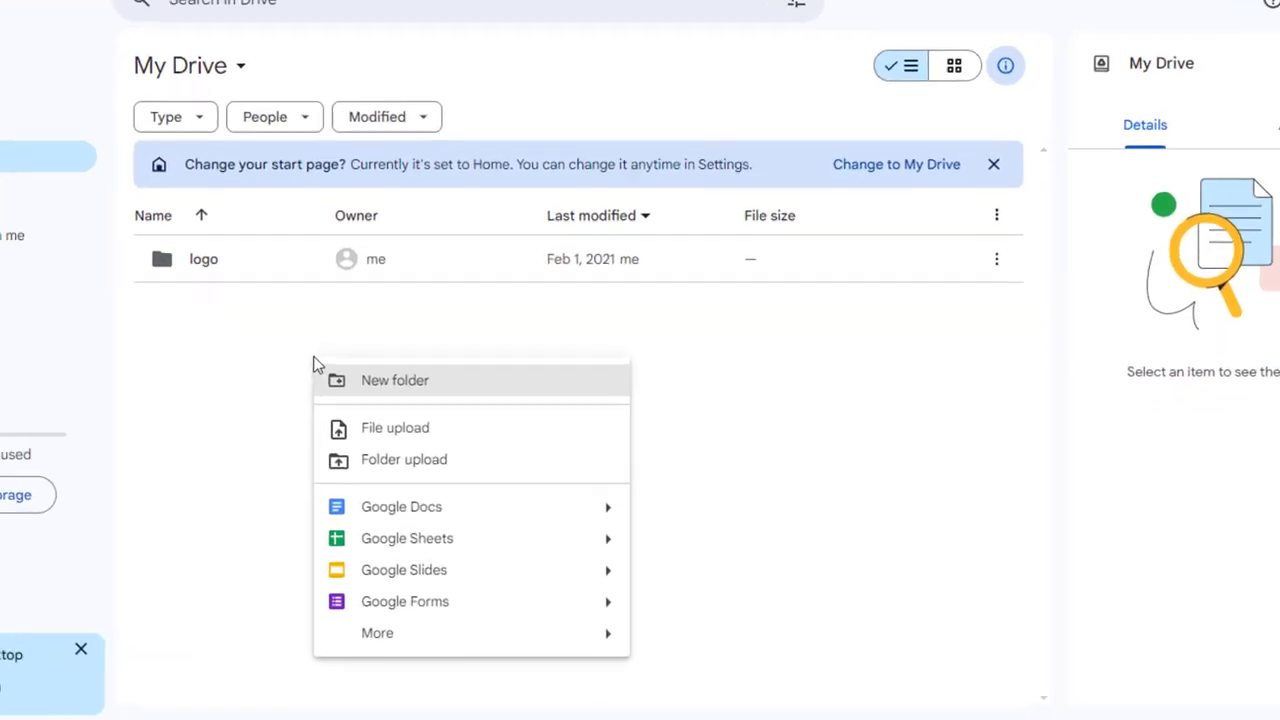
click(399, 428)
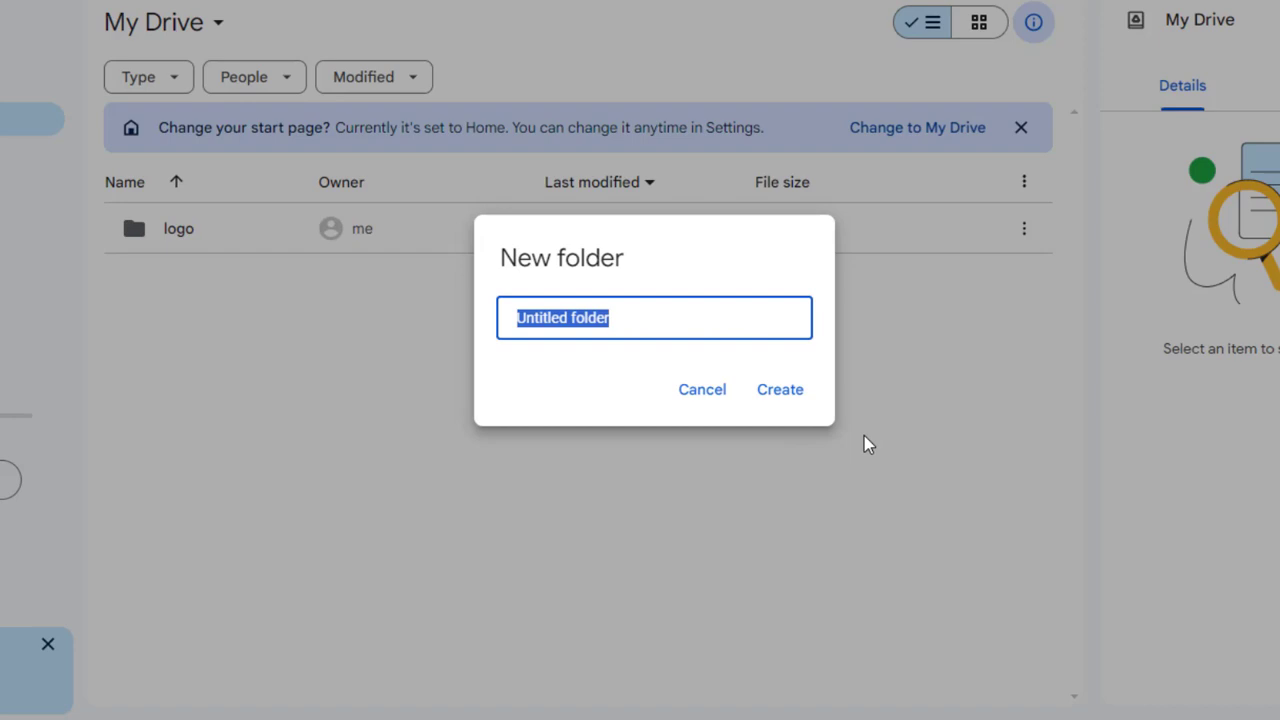
text(Gmail)
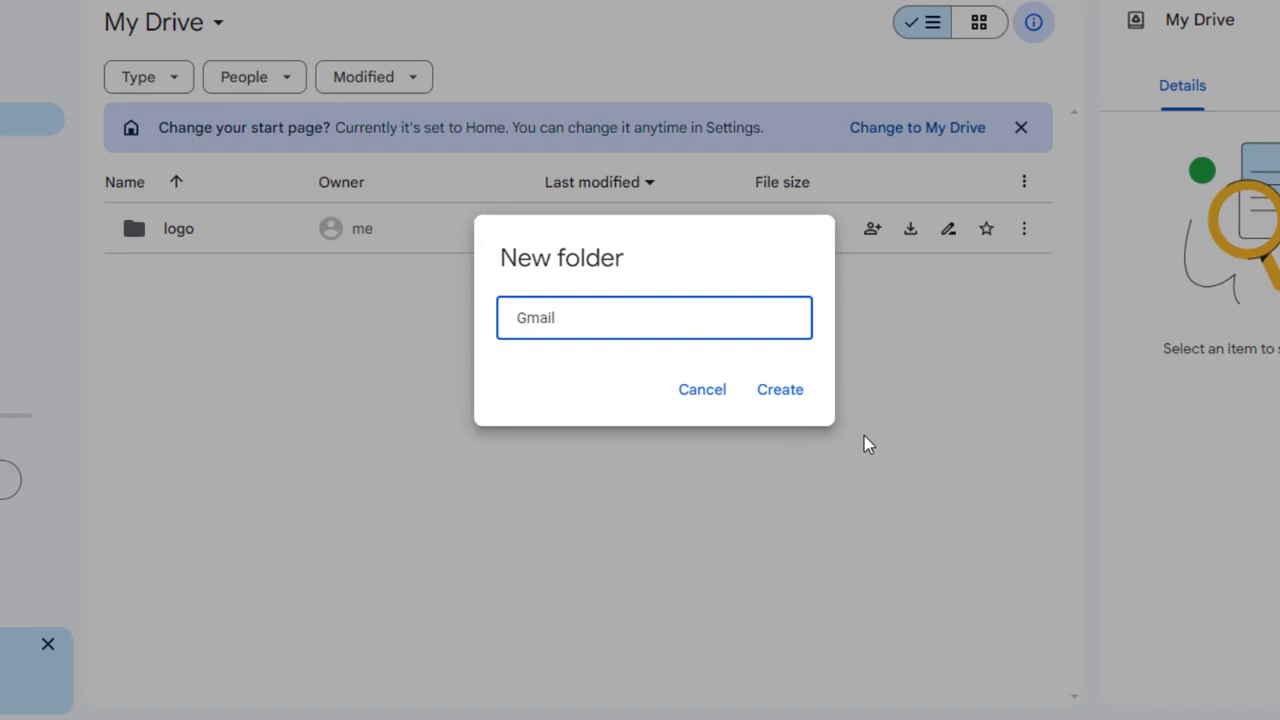
text( Attachments)
click(766, 389)
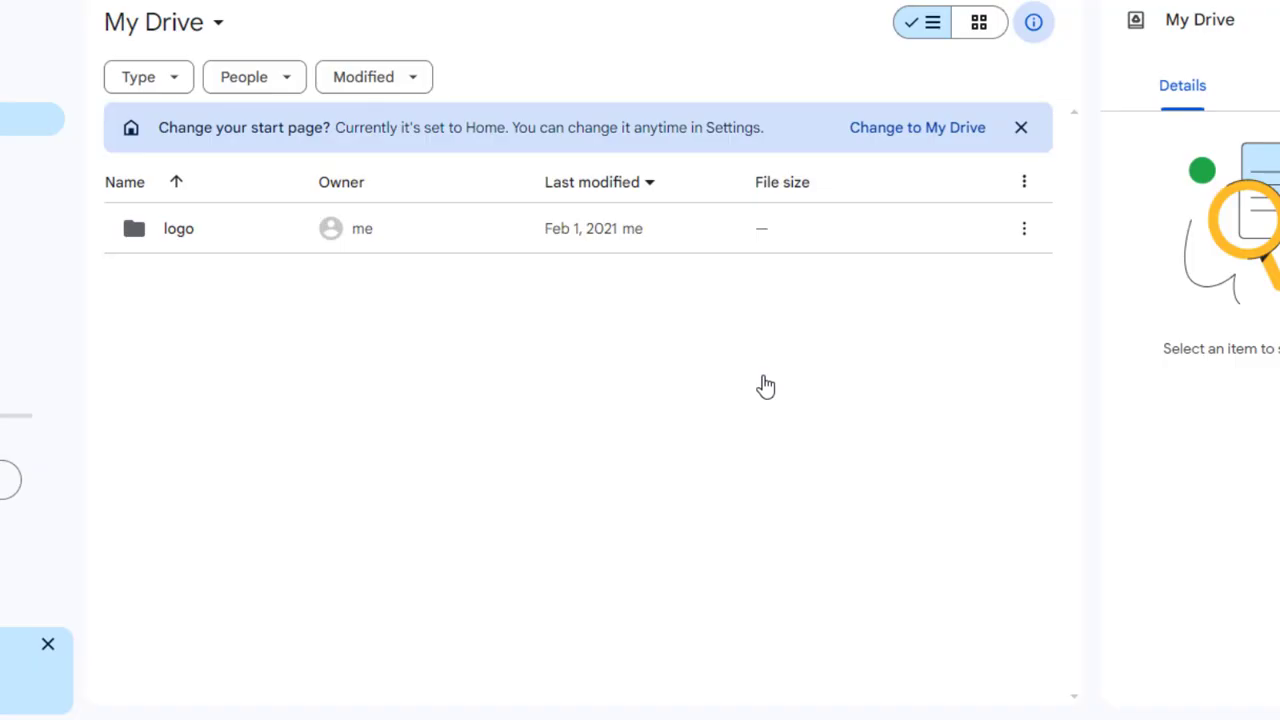
Step: Create a second folder named 'Outlook Attachments' in My Drive
right_click(261, 378)
click(334, 62)
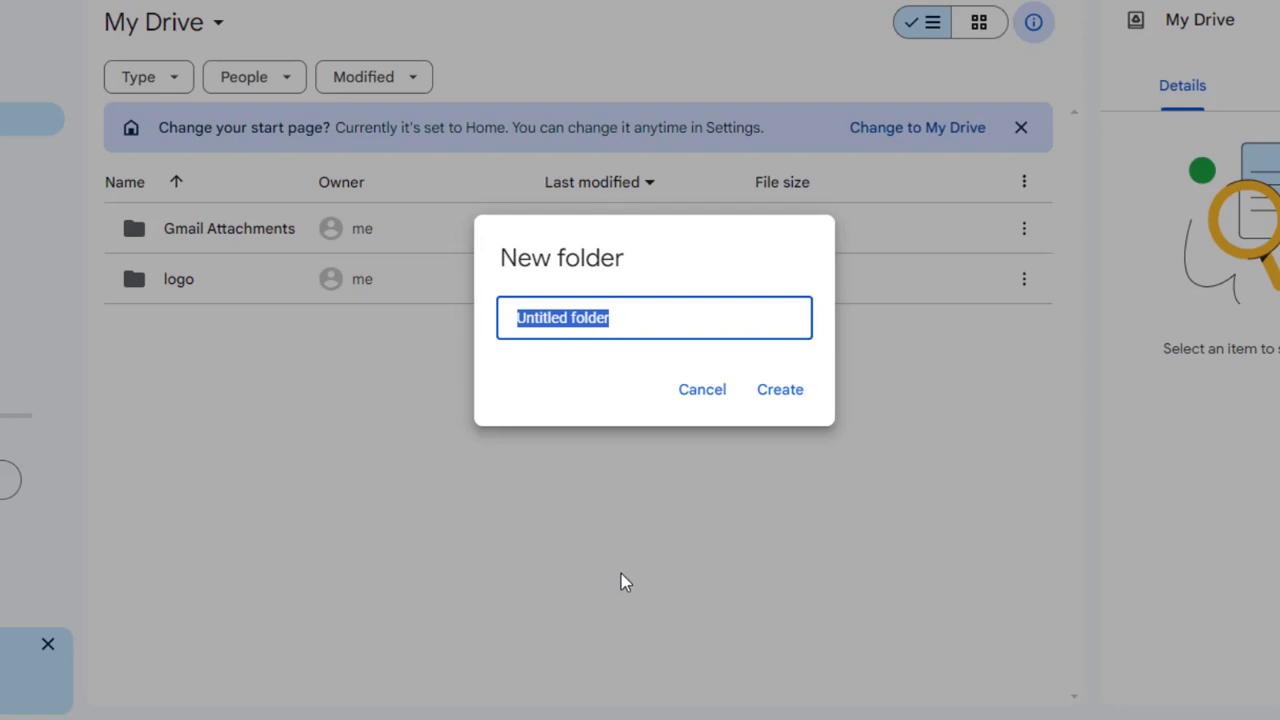
text(Outlook)
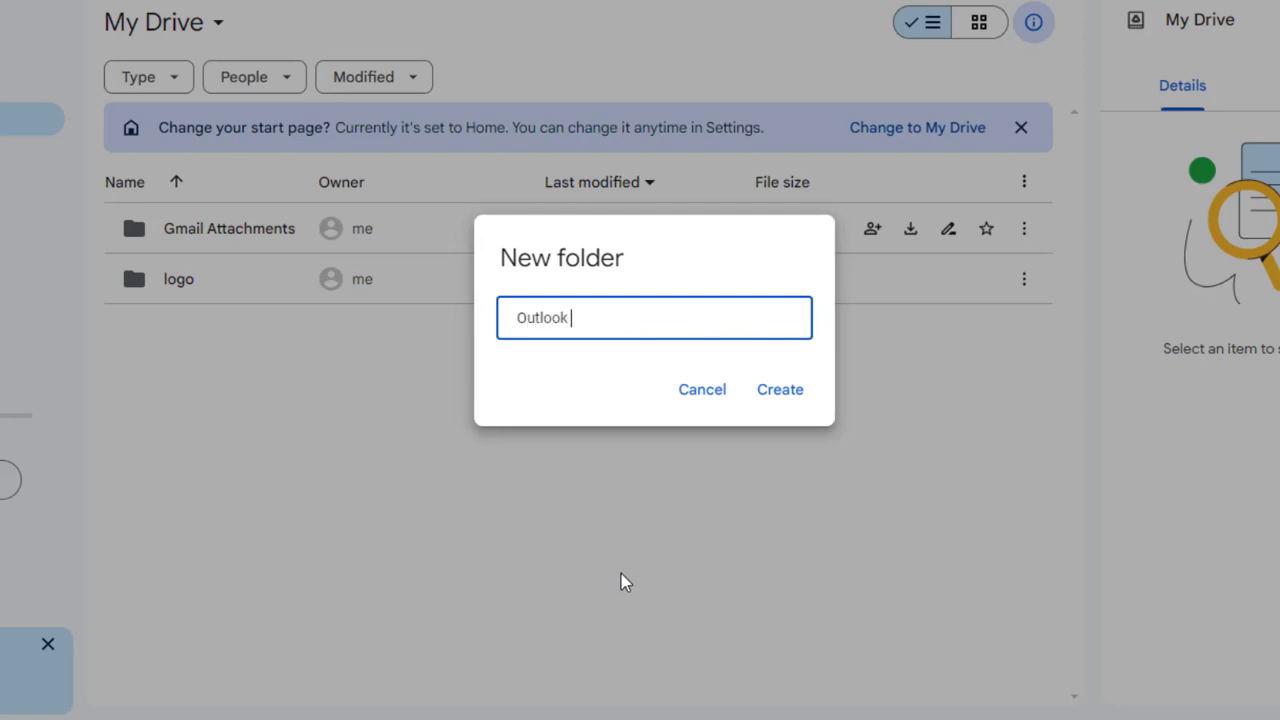
text(achments)
click(788, 391)
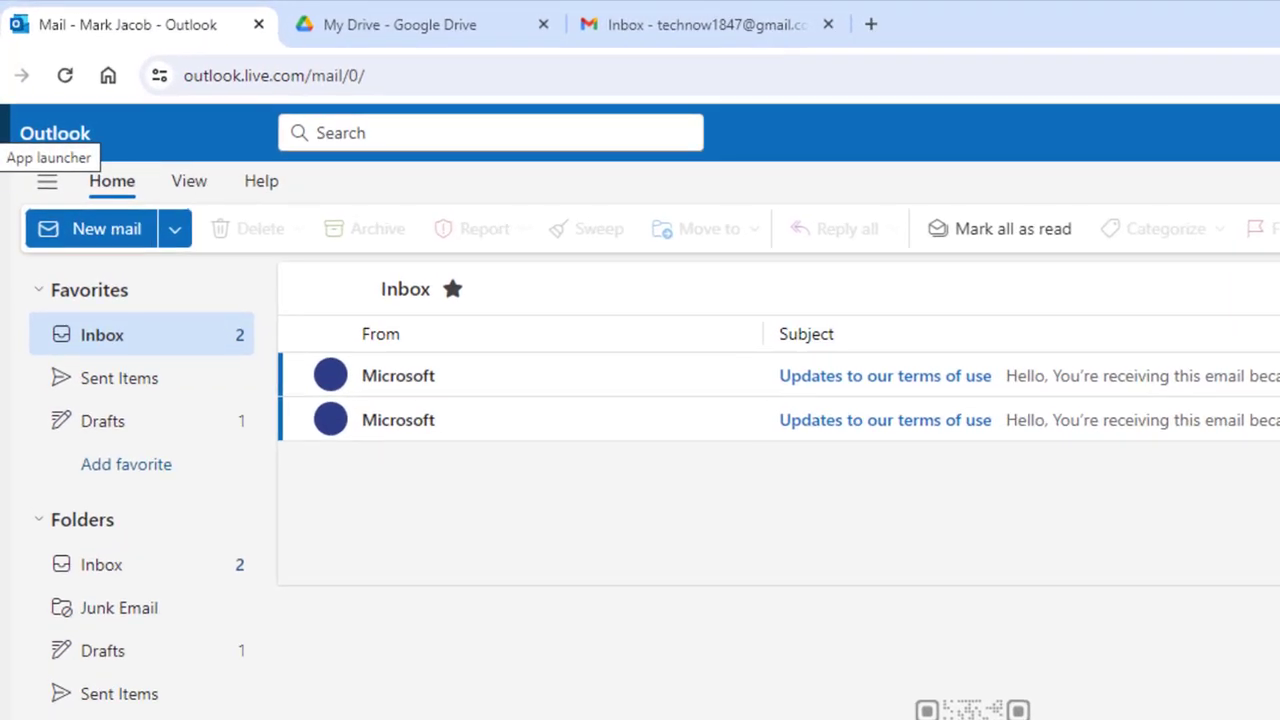
Step: Launch Power Automate from the All apps list of the Outlook app launcher
click(3, 93)
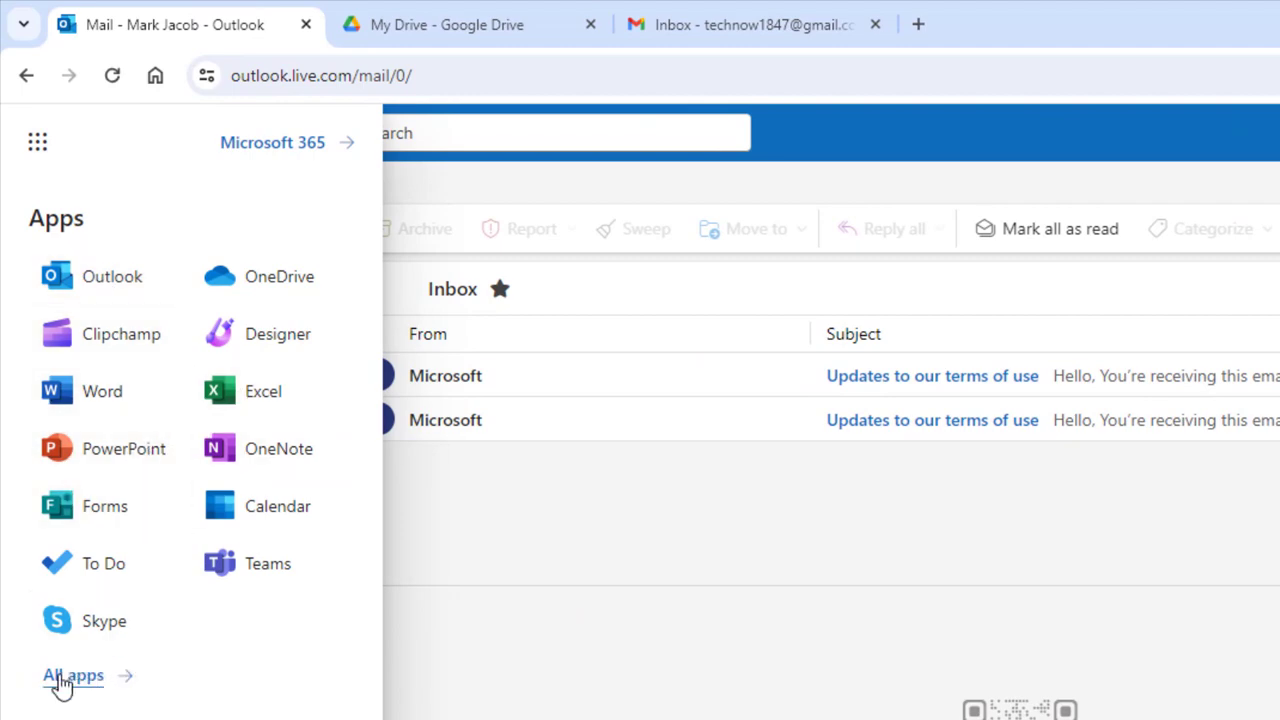
click(93, 680)
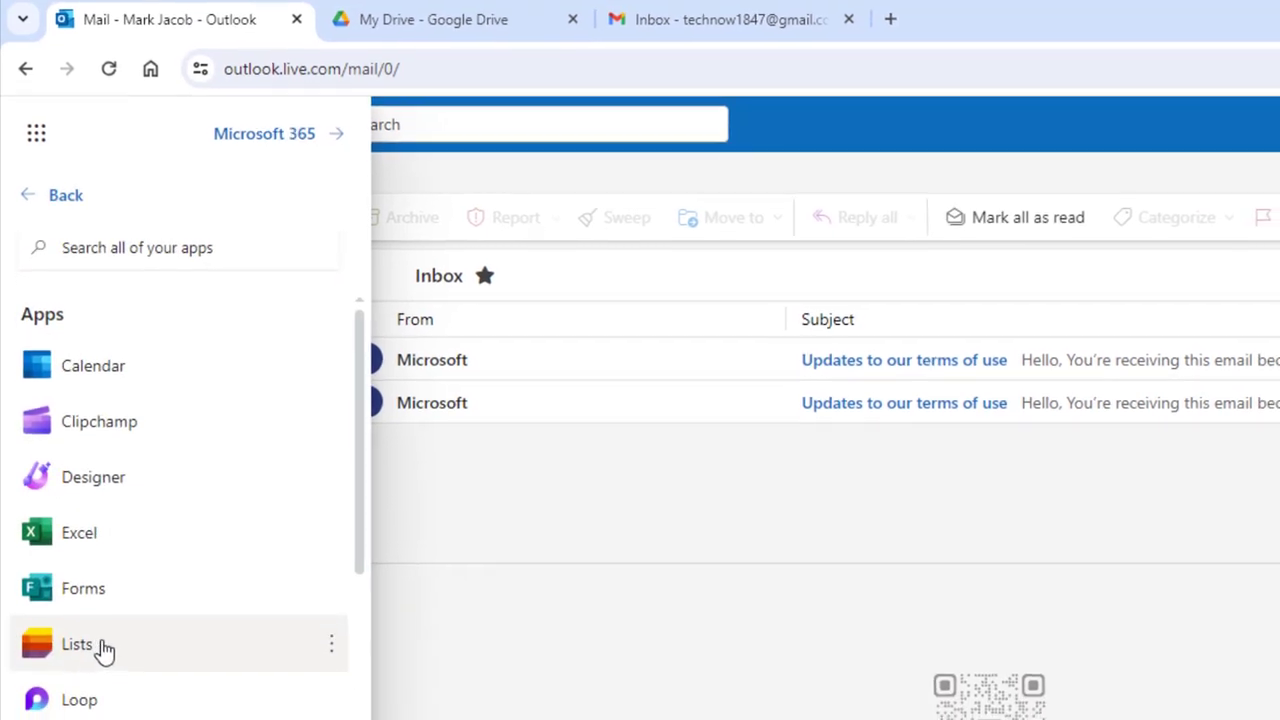
scroll(116, 537, down, 5)
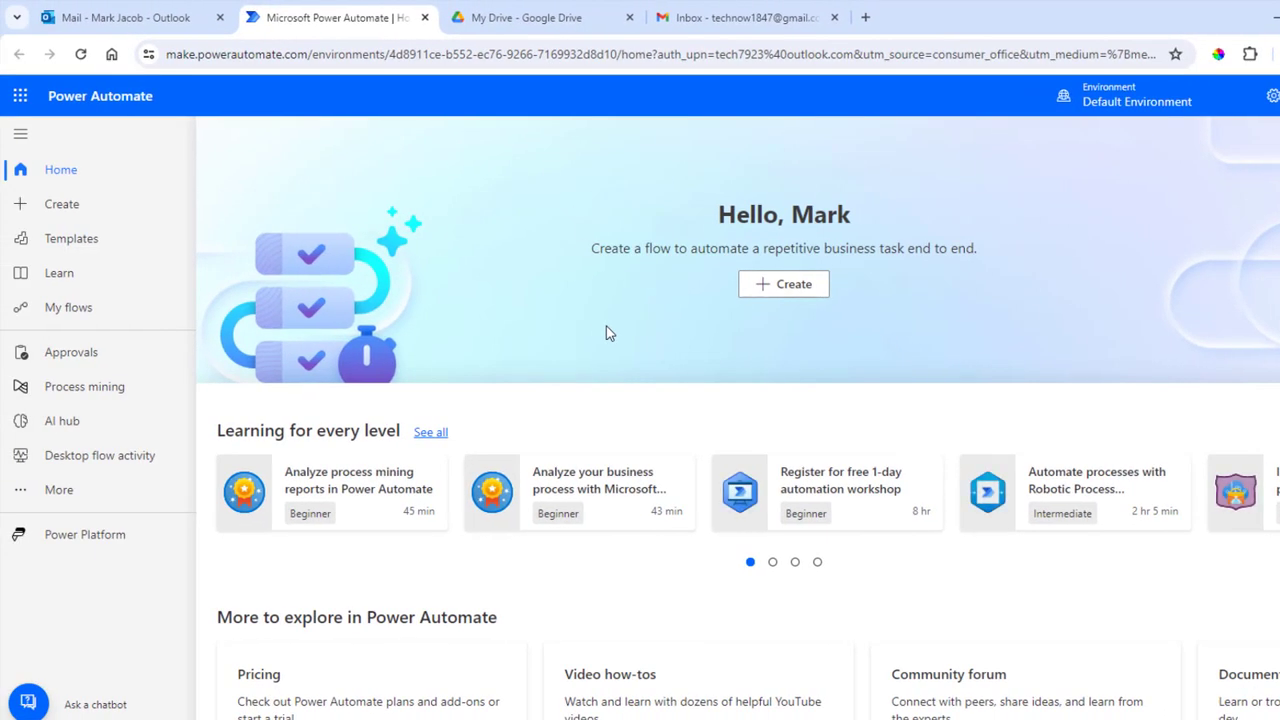
Step: Search templates for 'gmail' and open 'Save Gmail attachments to your Google Drive'
click(83, 246)
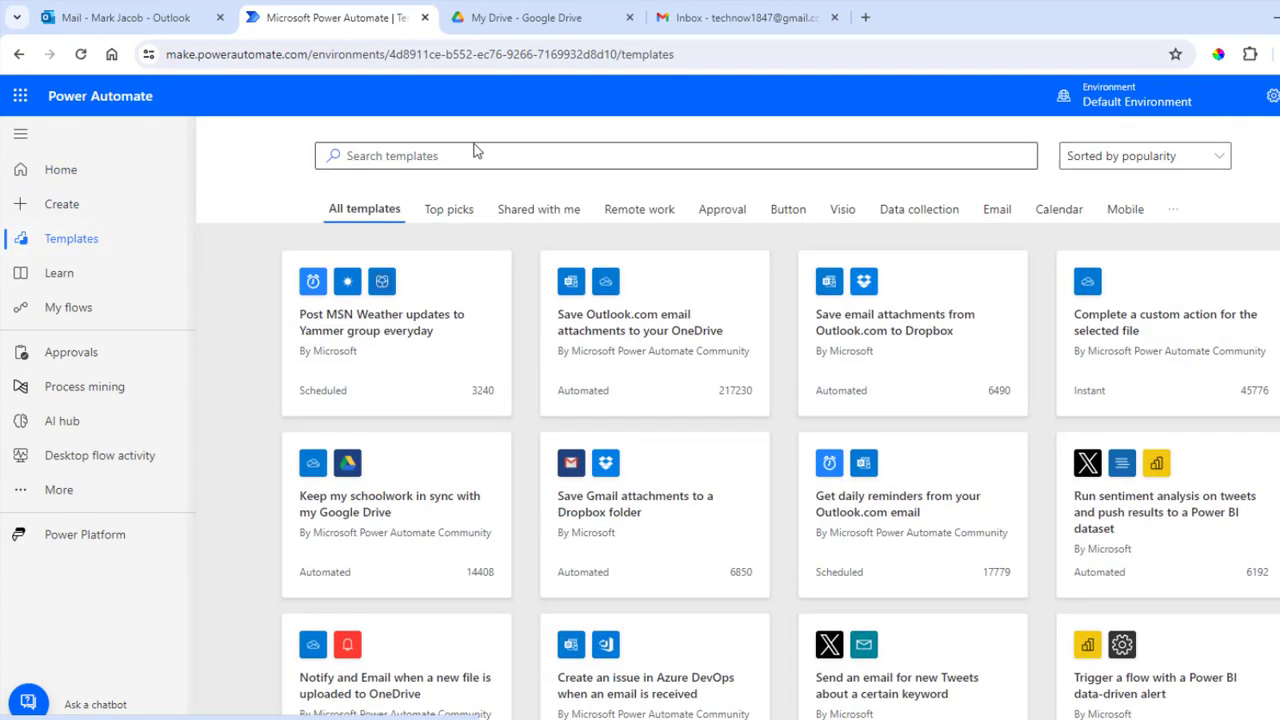
click(474, 150)
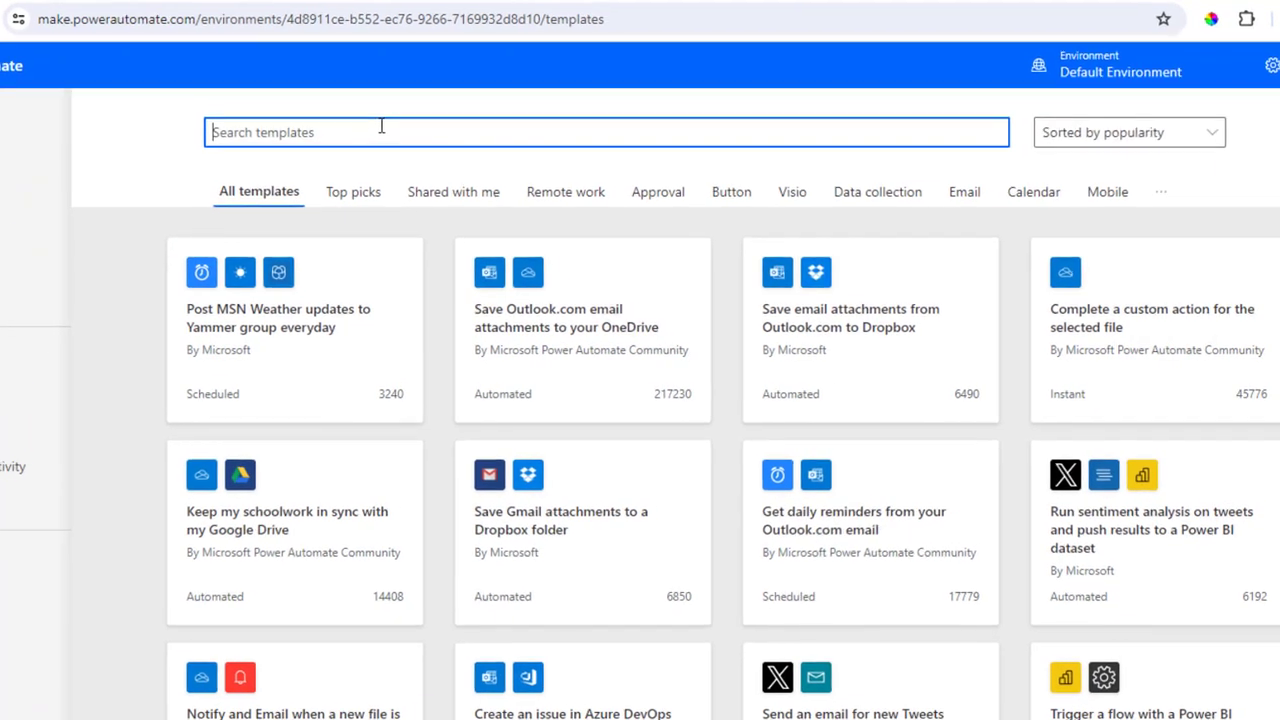
text(g)
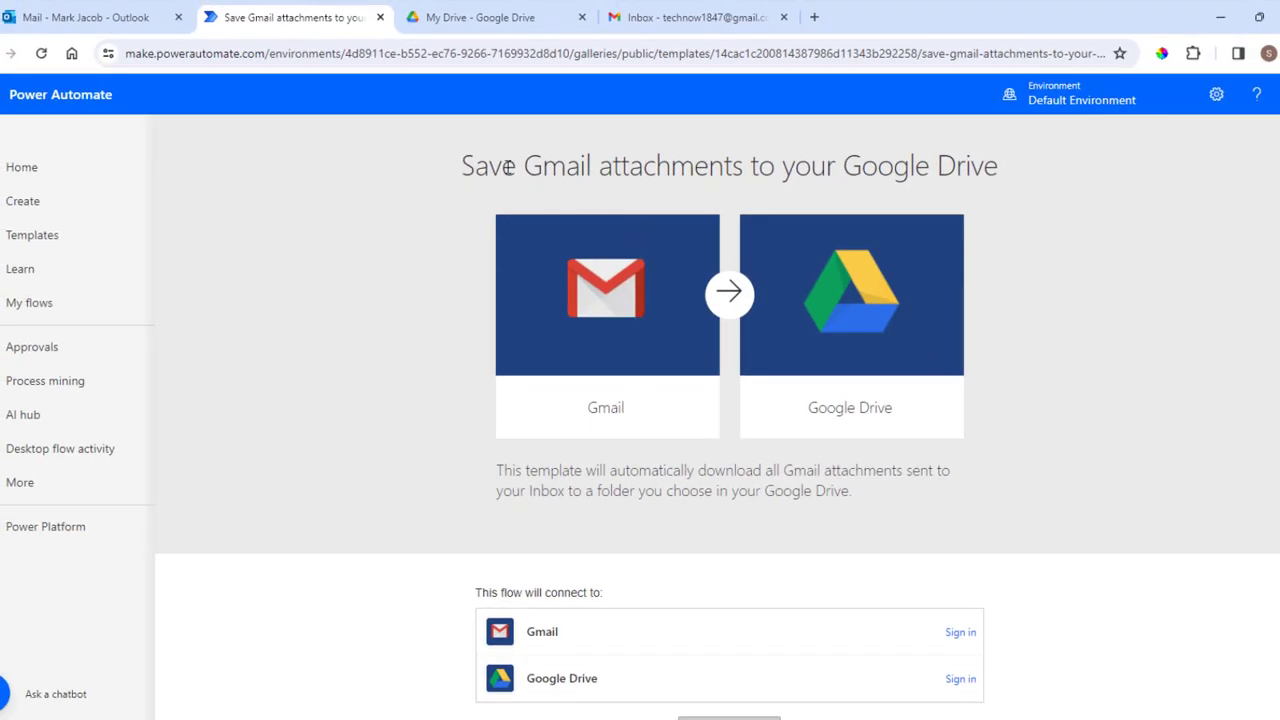
Step: Sign the template's Gmail connection in with the Google account and allow Power Platform access
scroll(539, 567, down, 1)
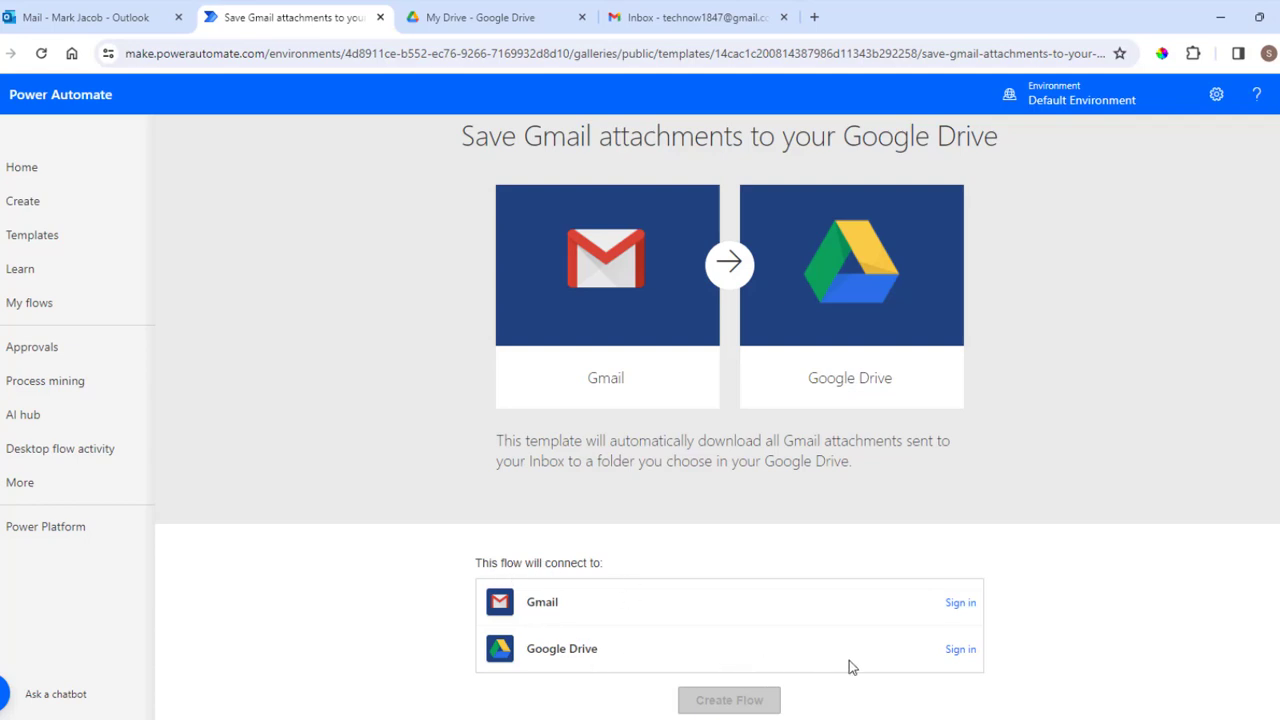
click(960, 604)
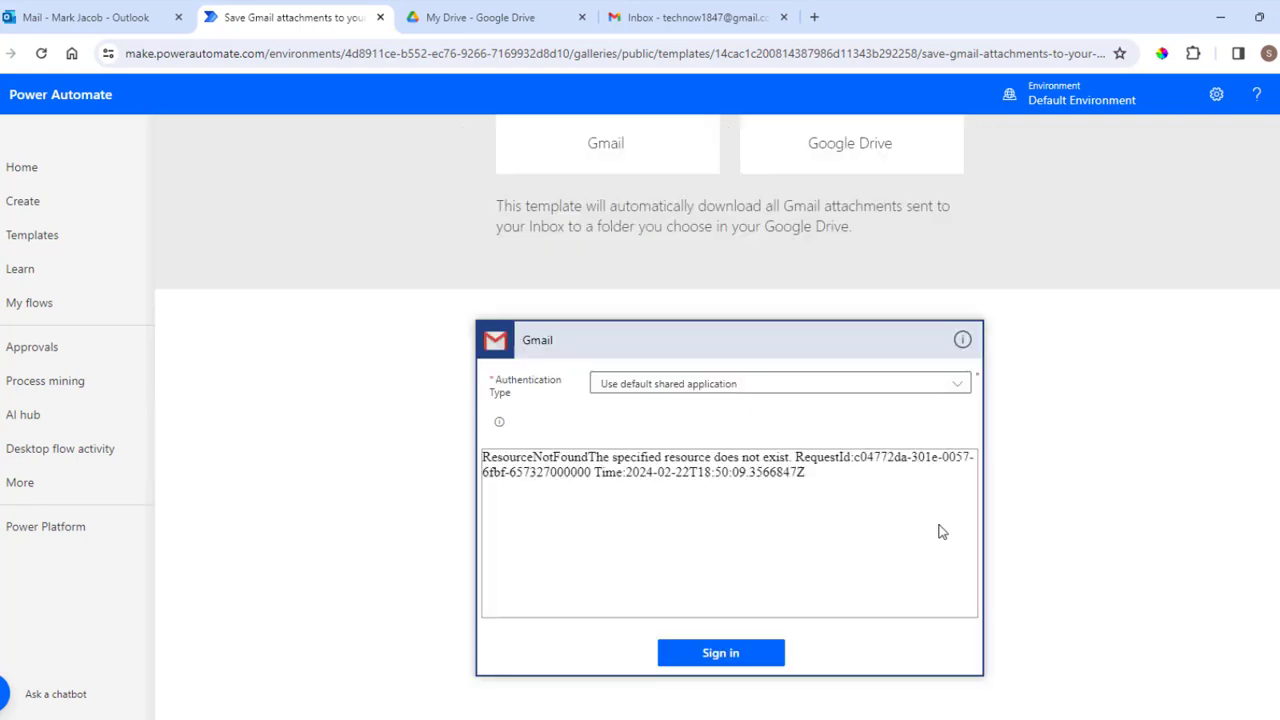
click(652, 383)
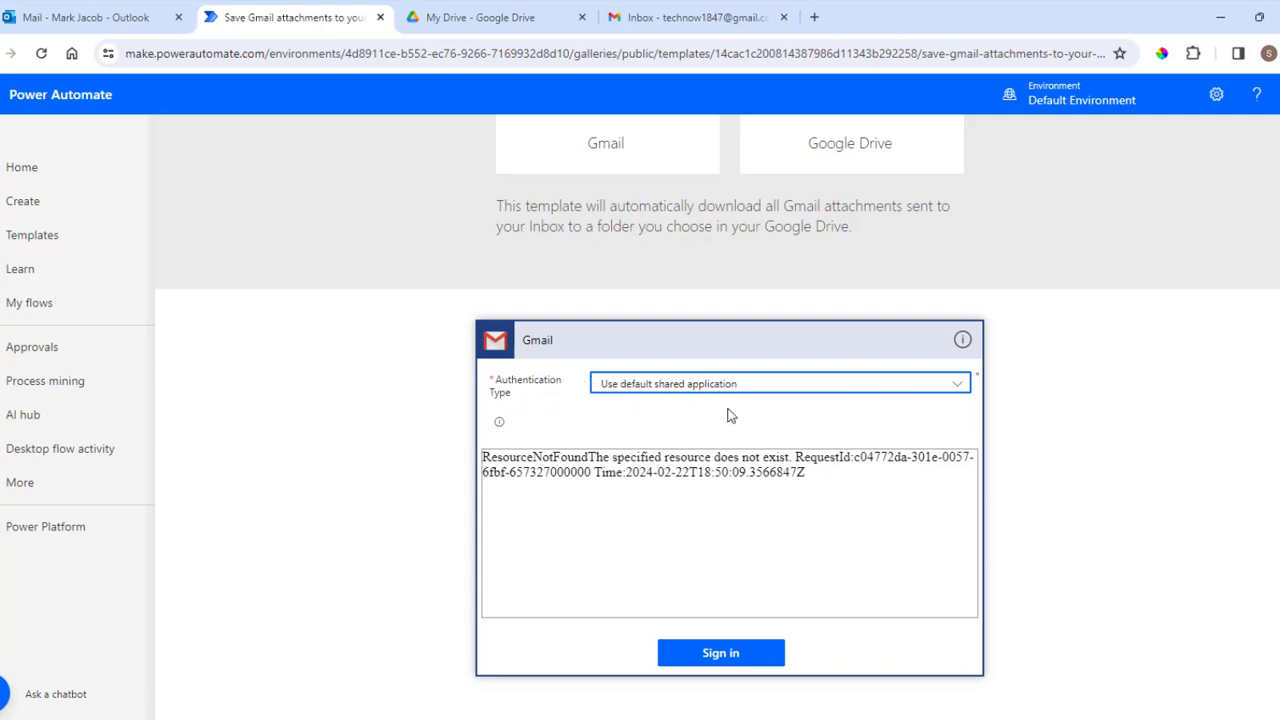
click(735, 655)
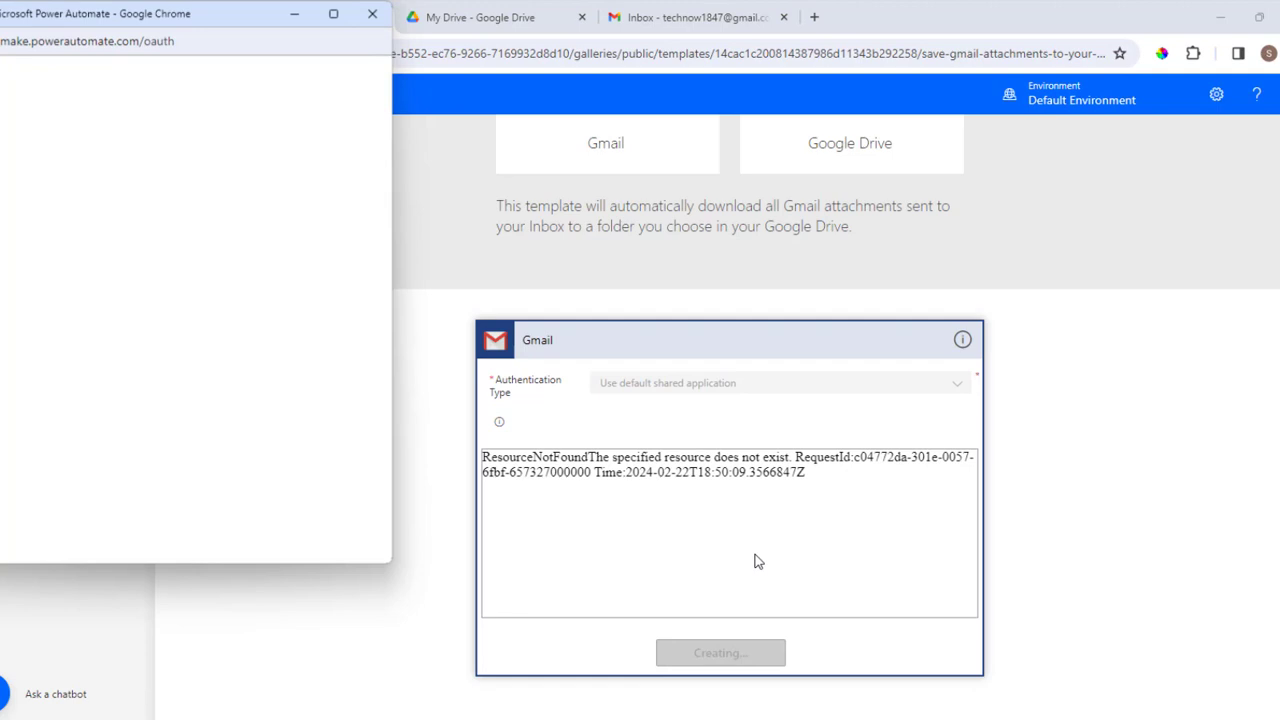
mouse_move(255, 22)
mouse_down()
mouse_move(378, 112)
mouse_move(475, 115)
mouse_up()
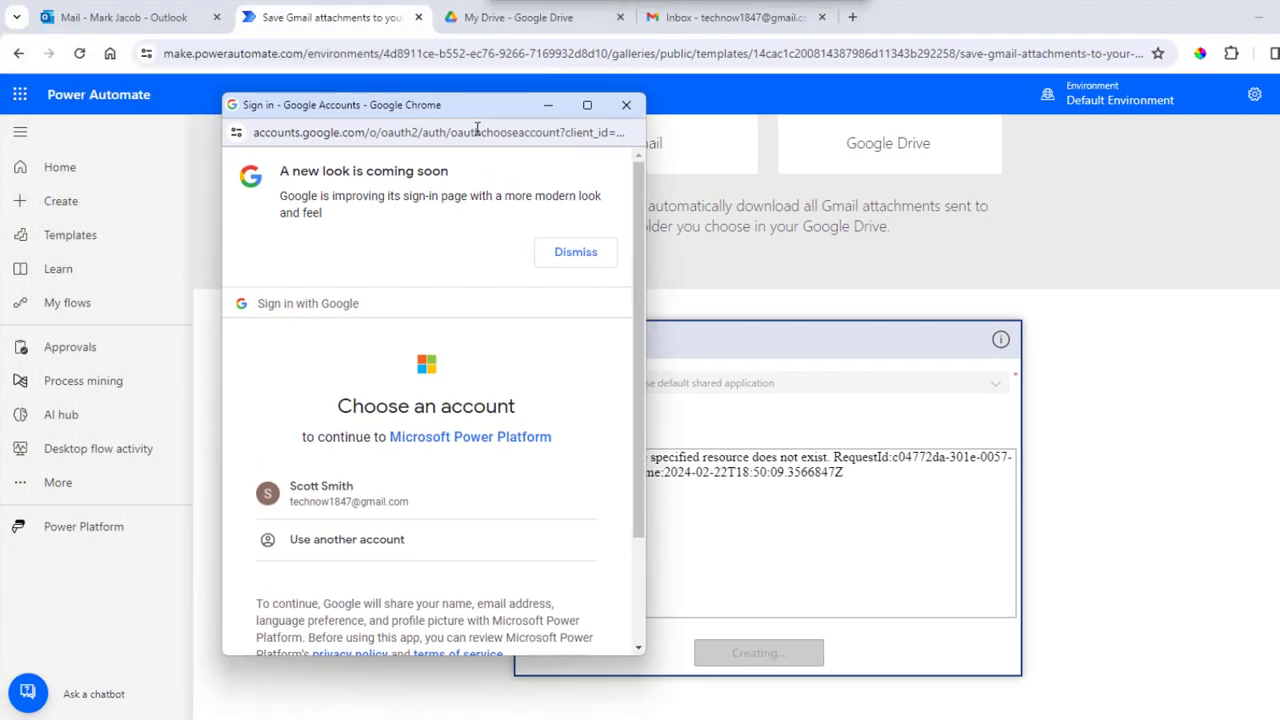
click(368, 502)
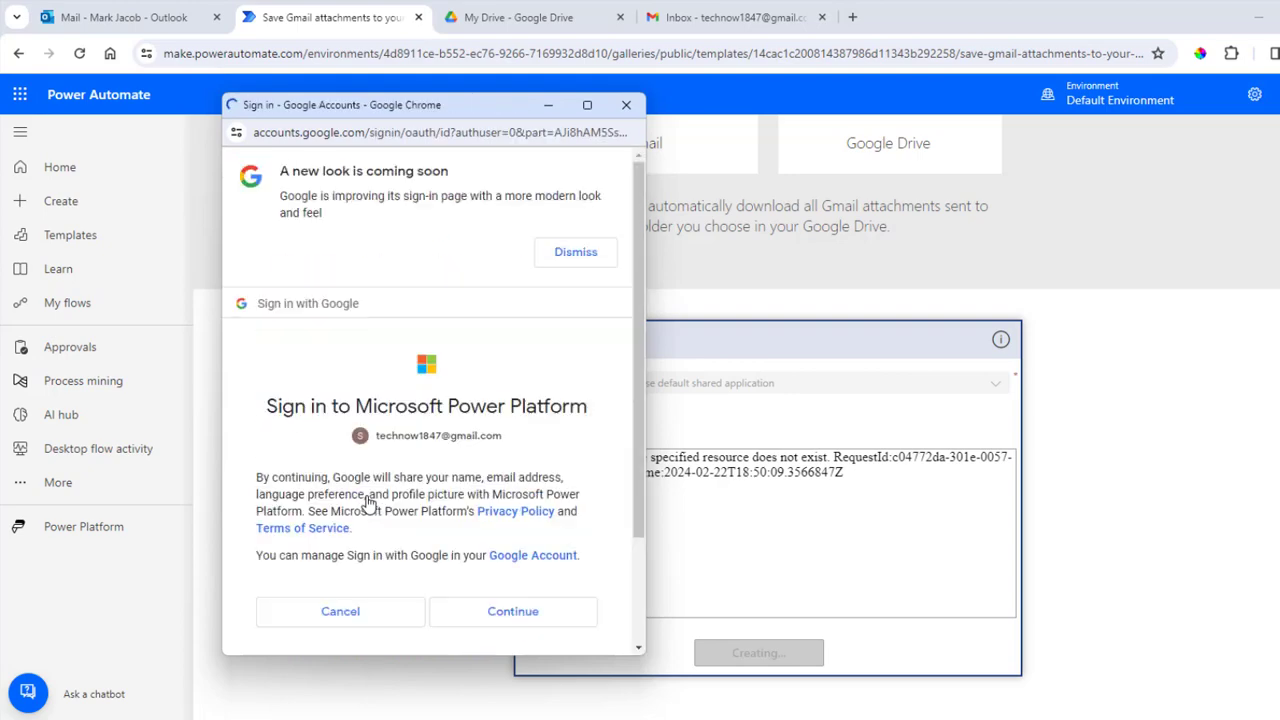
scroll(549, 560, down, 2)
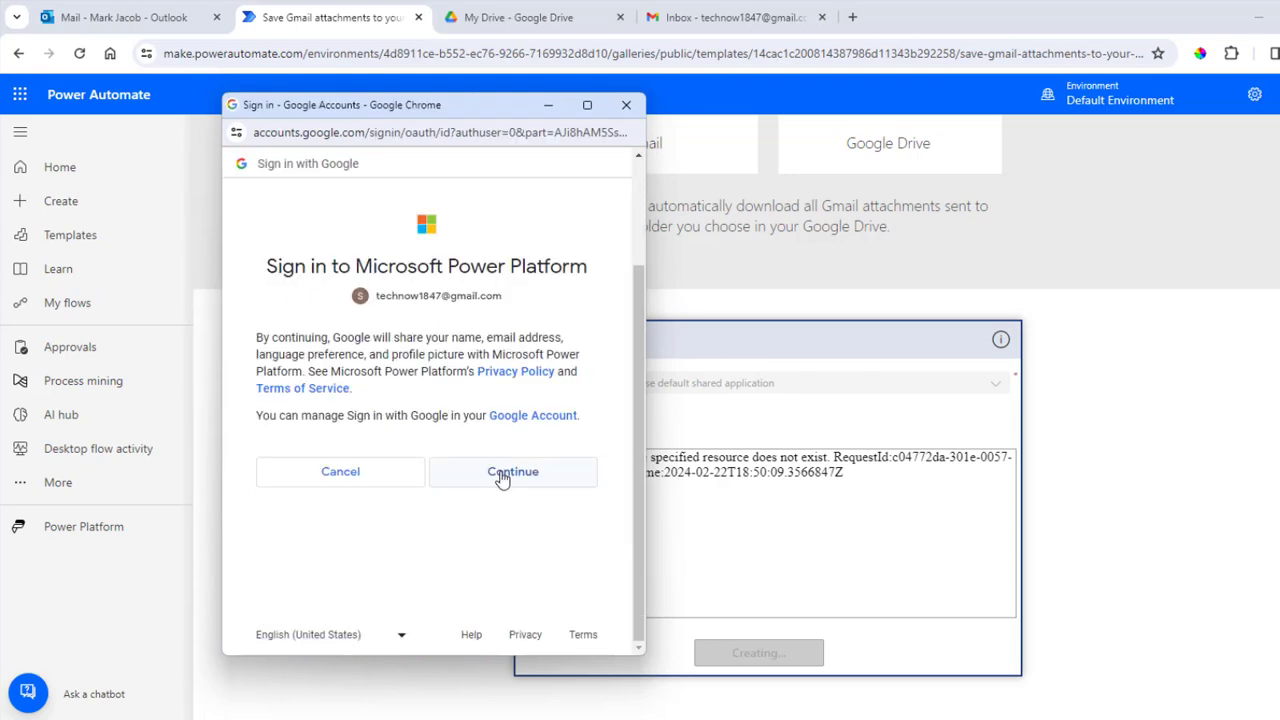
click(515, 471)
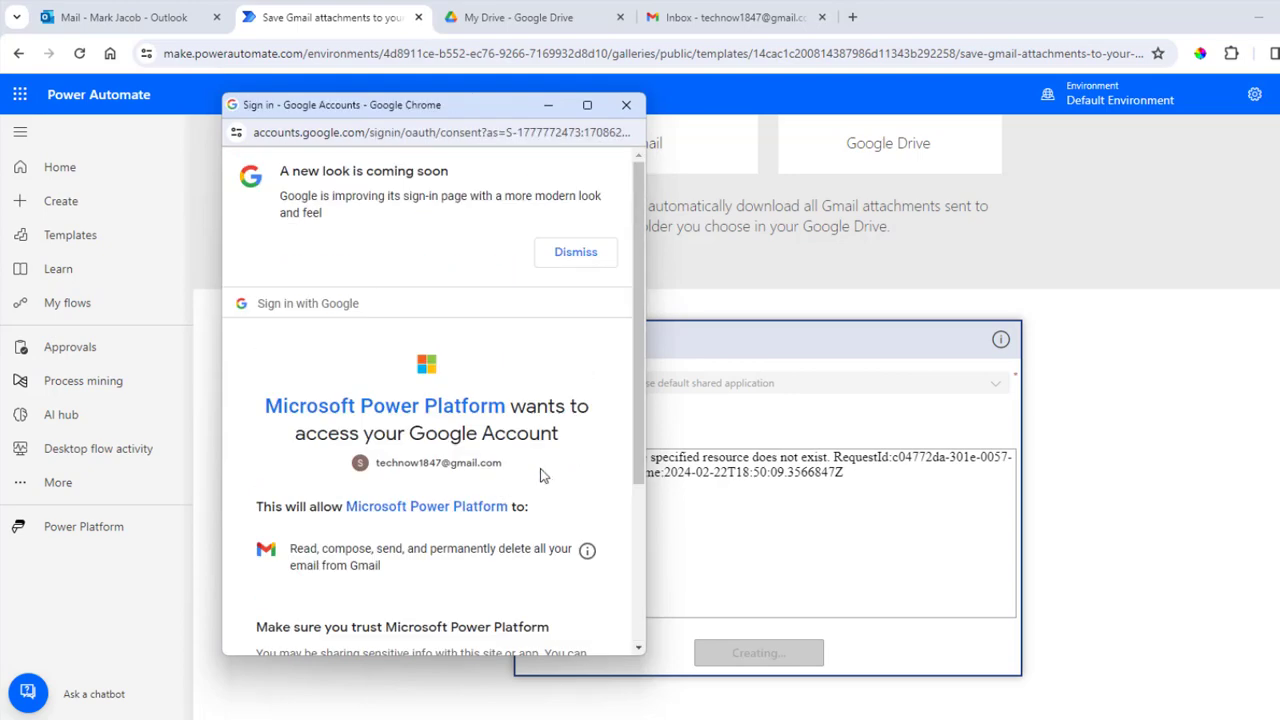
scroll(543, 476, down, 3)
click(514, 546)
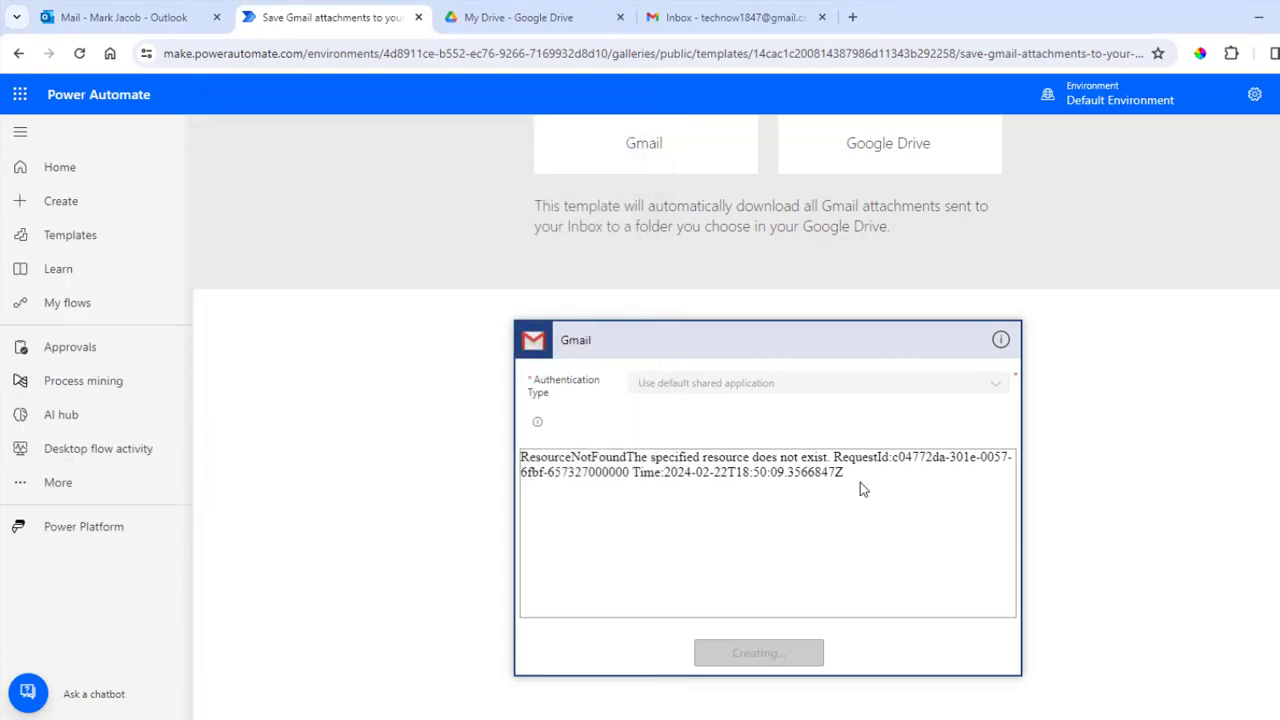
scroll(790, 615, down, 1)
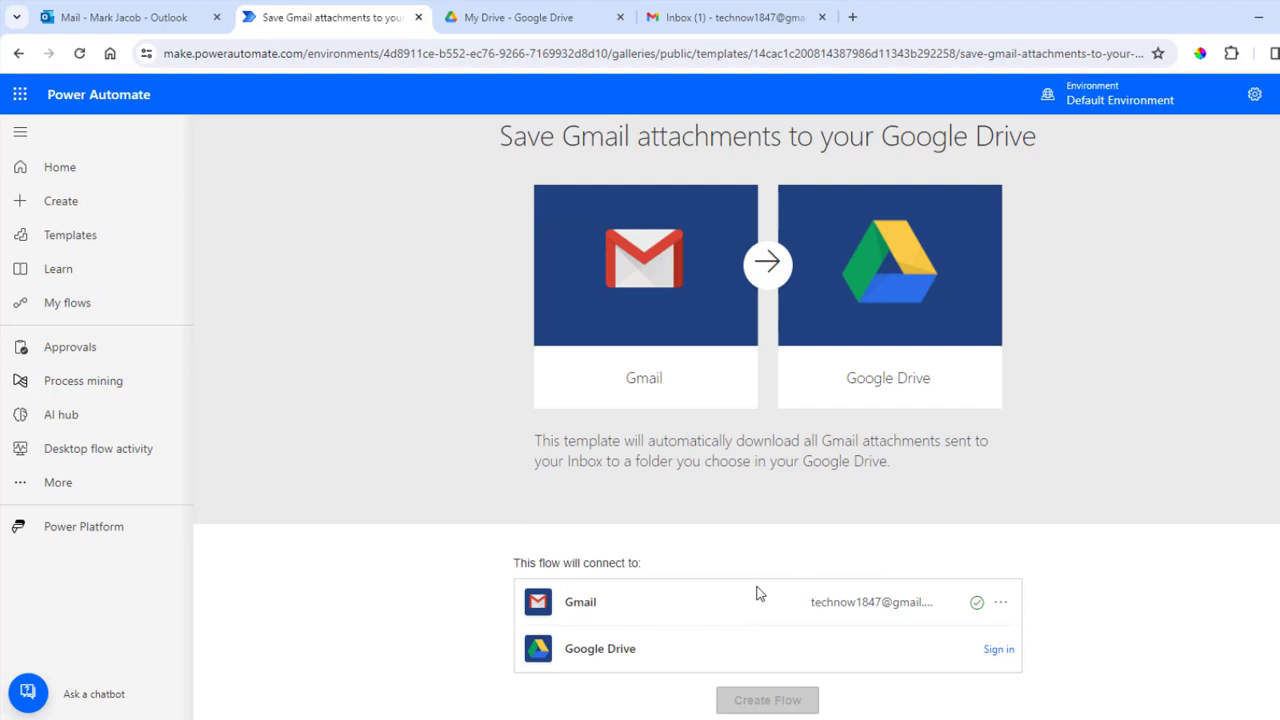
Step: Sign Google Drive in with the Google account, allow access, and create the flow
click(998, 649)
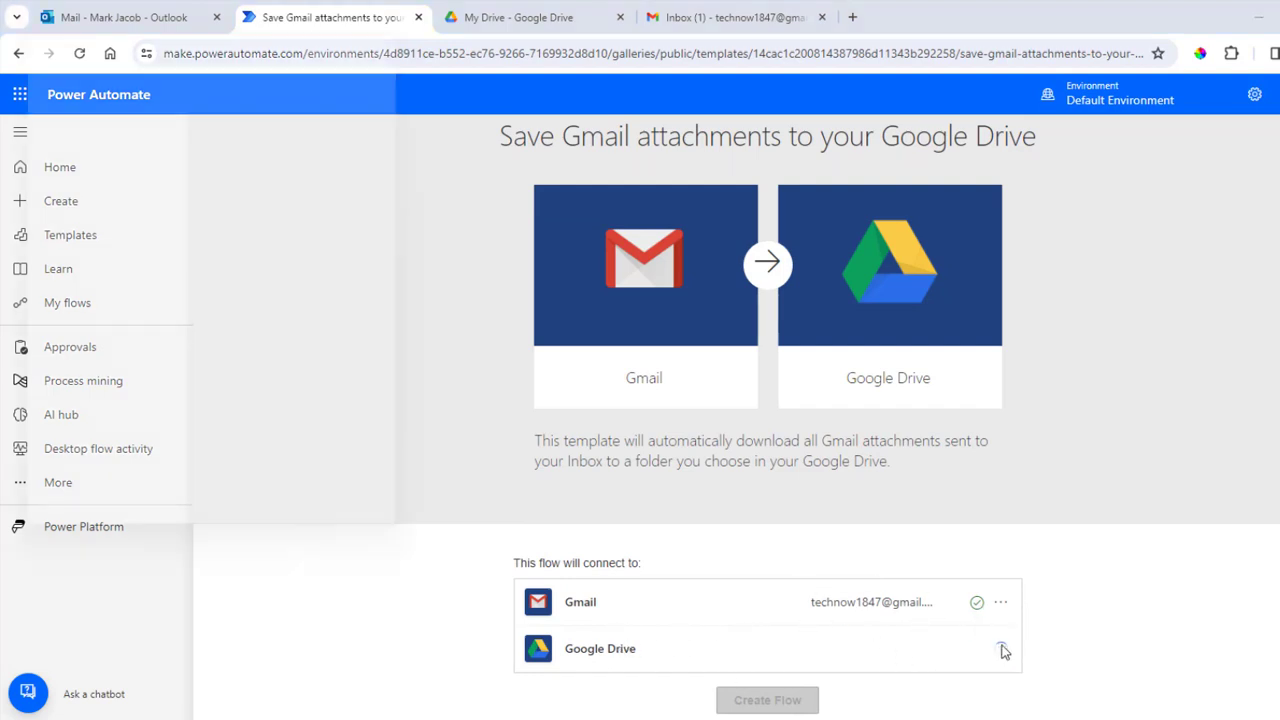
drag(254, 14, 487, 105)
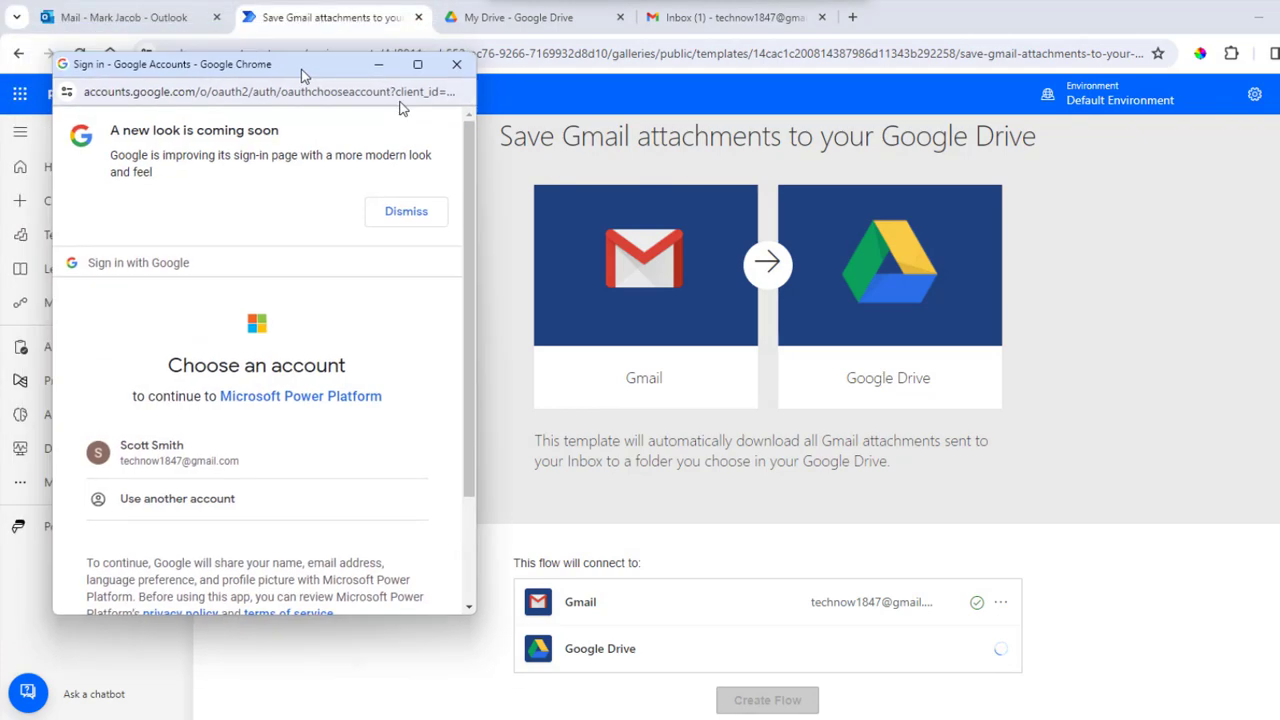
click(448, 500)
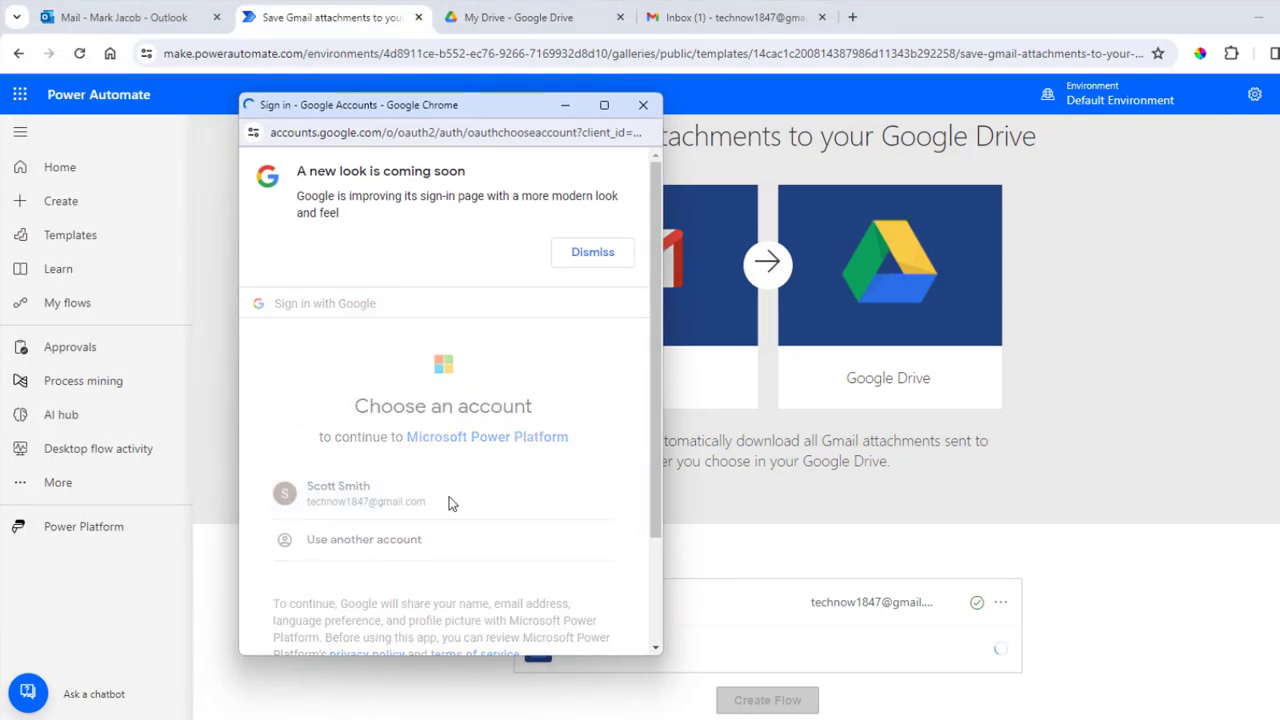
scroll(488, 490, down, 2)
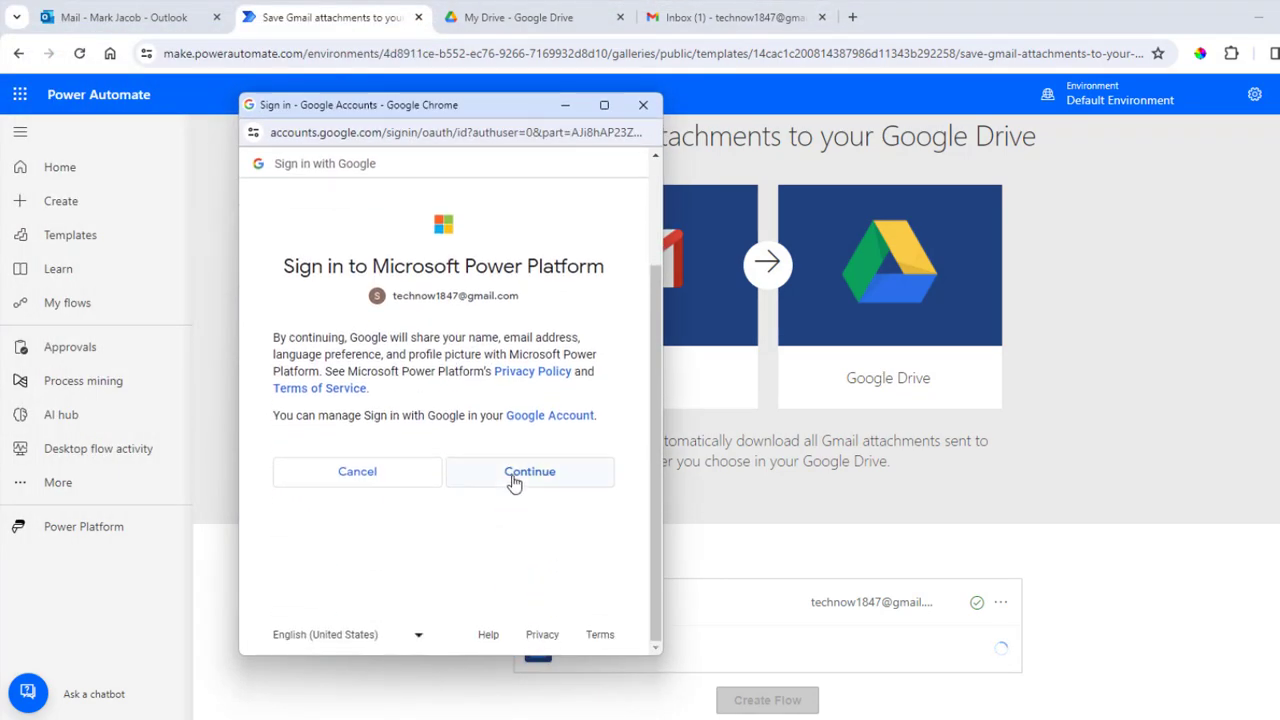
click(561, 500)
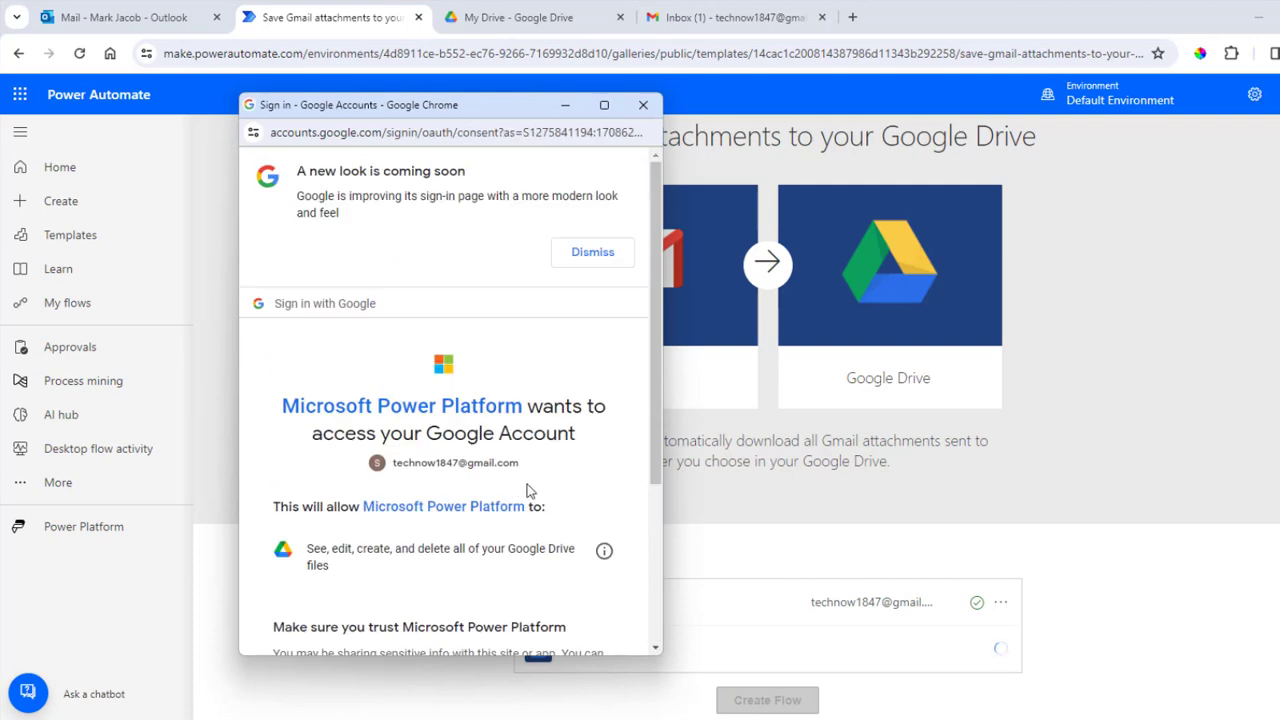
scroll(530, 488, down, 3)
click(530, 549)
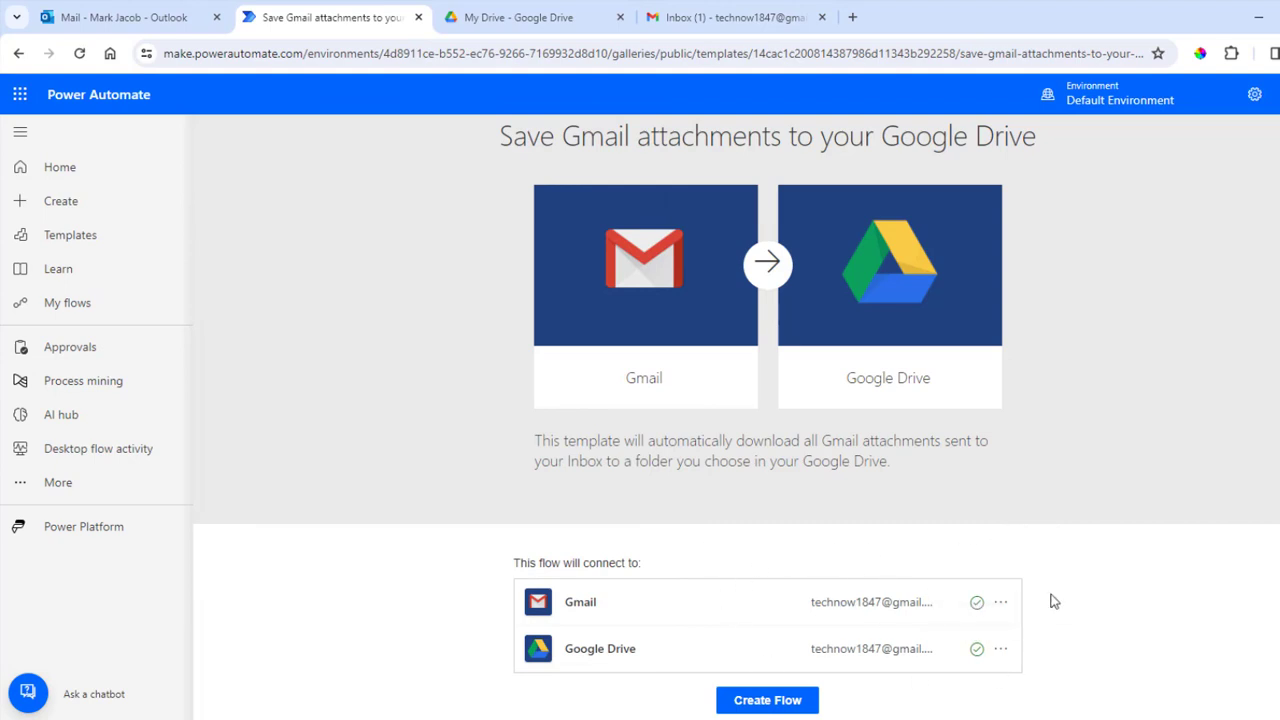
click(766, 702)
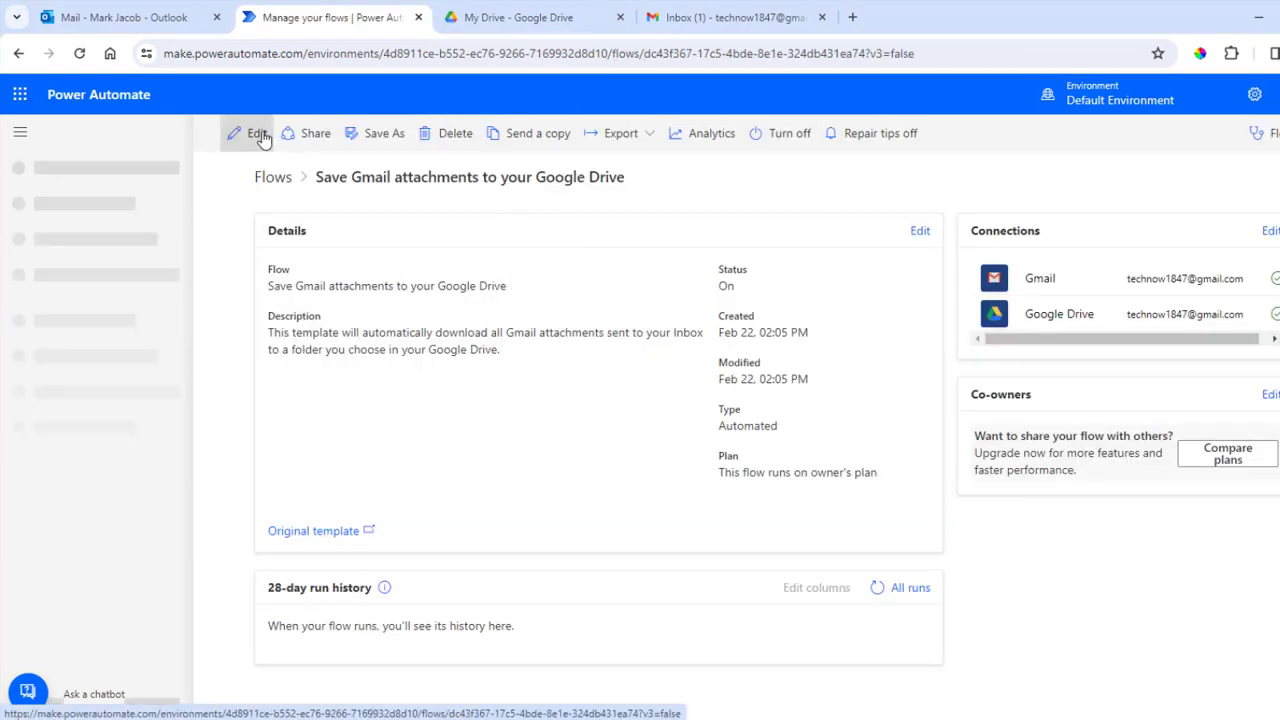
Step: Expand Apply to each and Create file, then list the Google Drive root folders
click(258, 134)
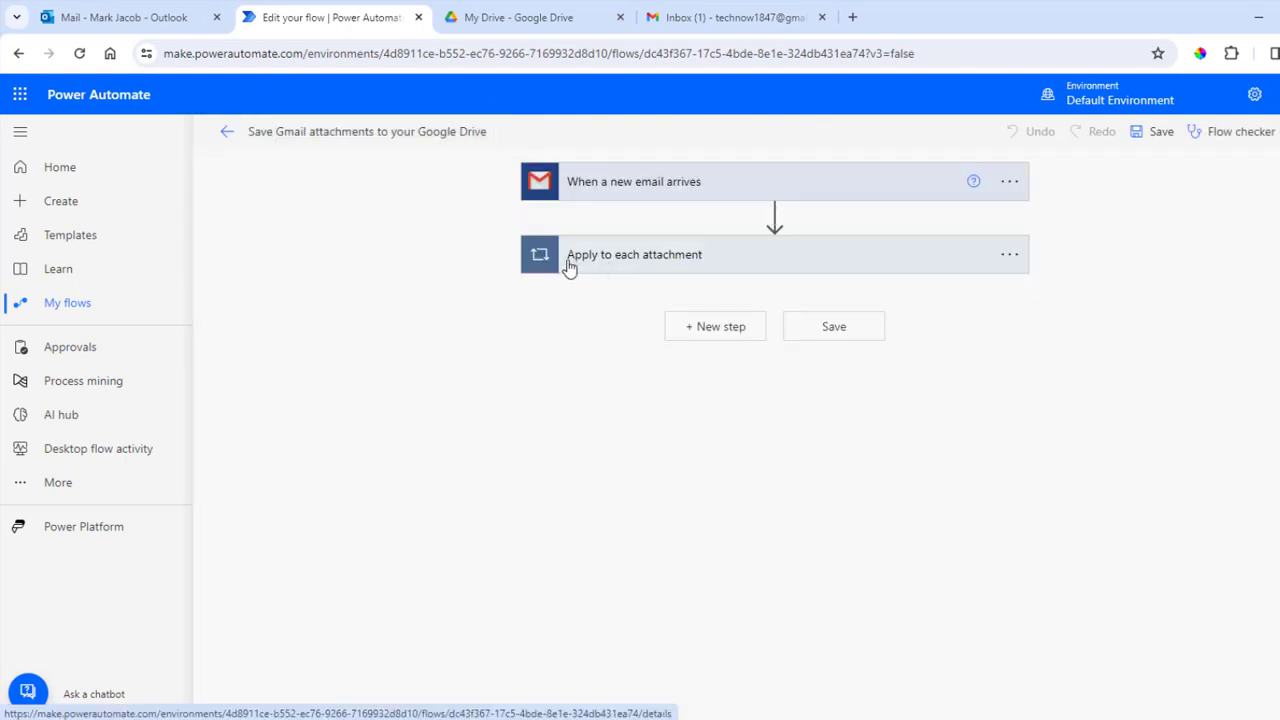
click(855, 254)
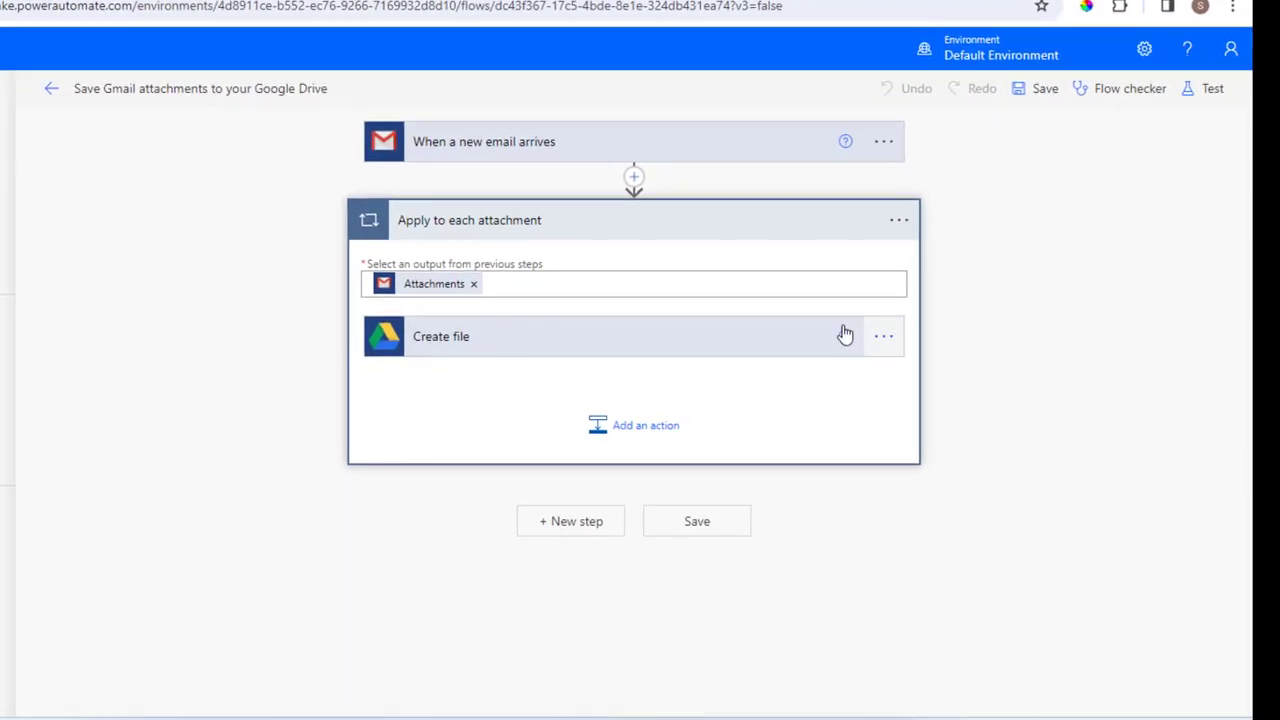
click(680, 335)
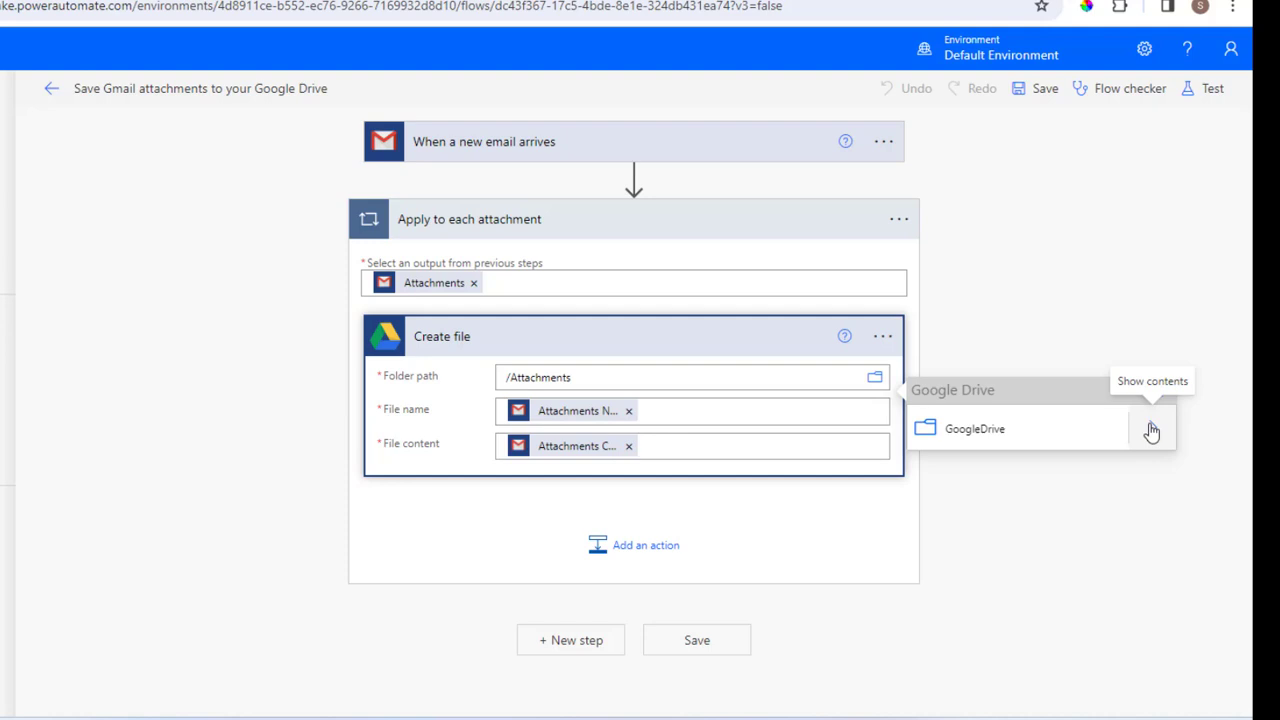
click(1152, 431)
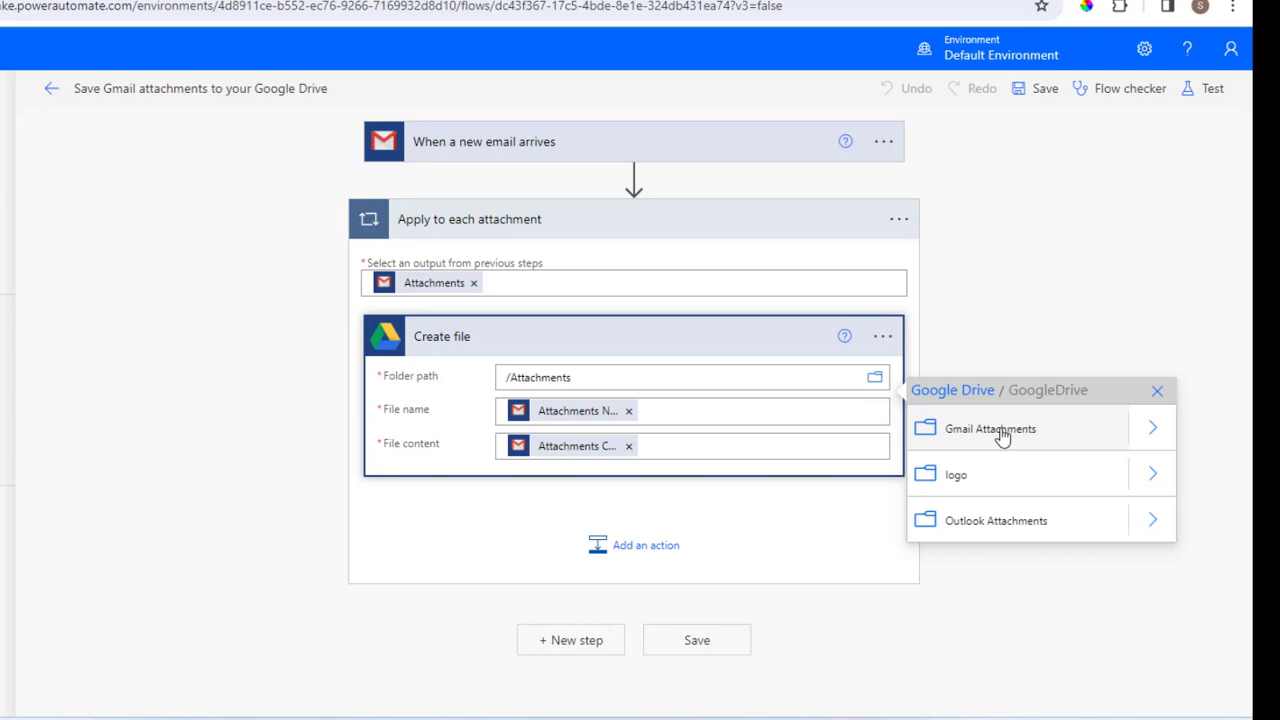
Step: Set the Create file Folder path to /Gmail Attachments
click(1001, 430)
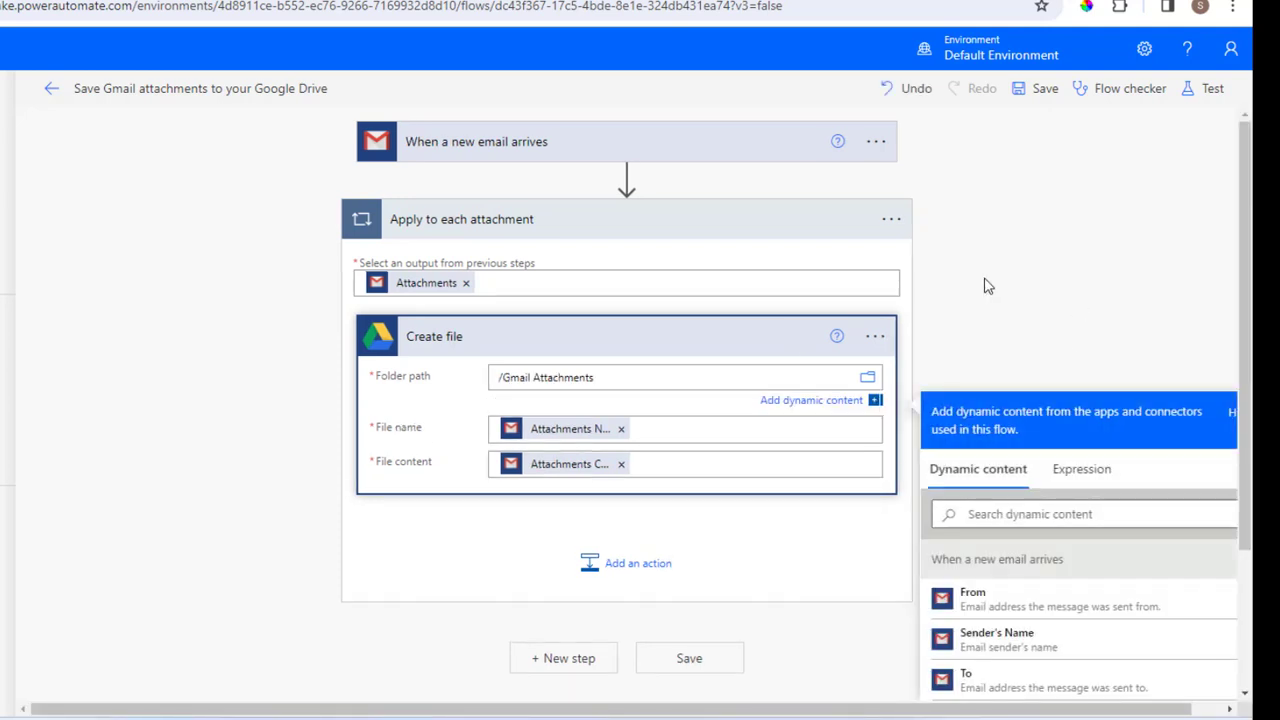
scroll(986, 286, down, 1)
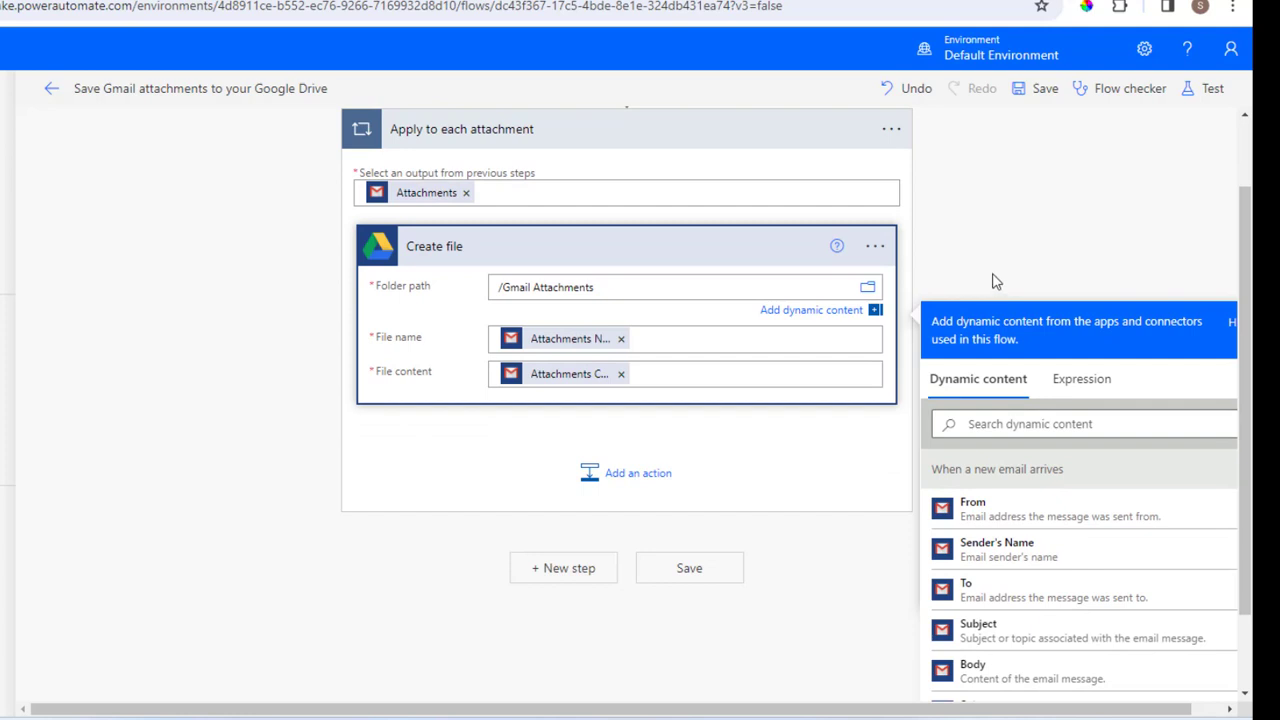
scroll(993, 281, down, 1)
scroll(997, 283, up, 2)
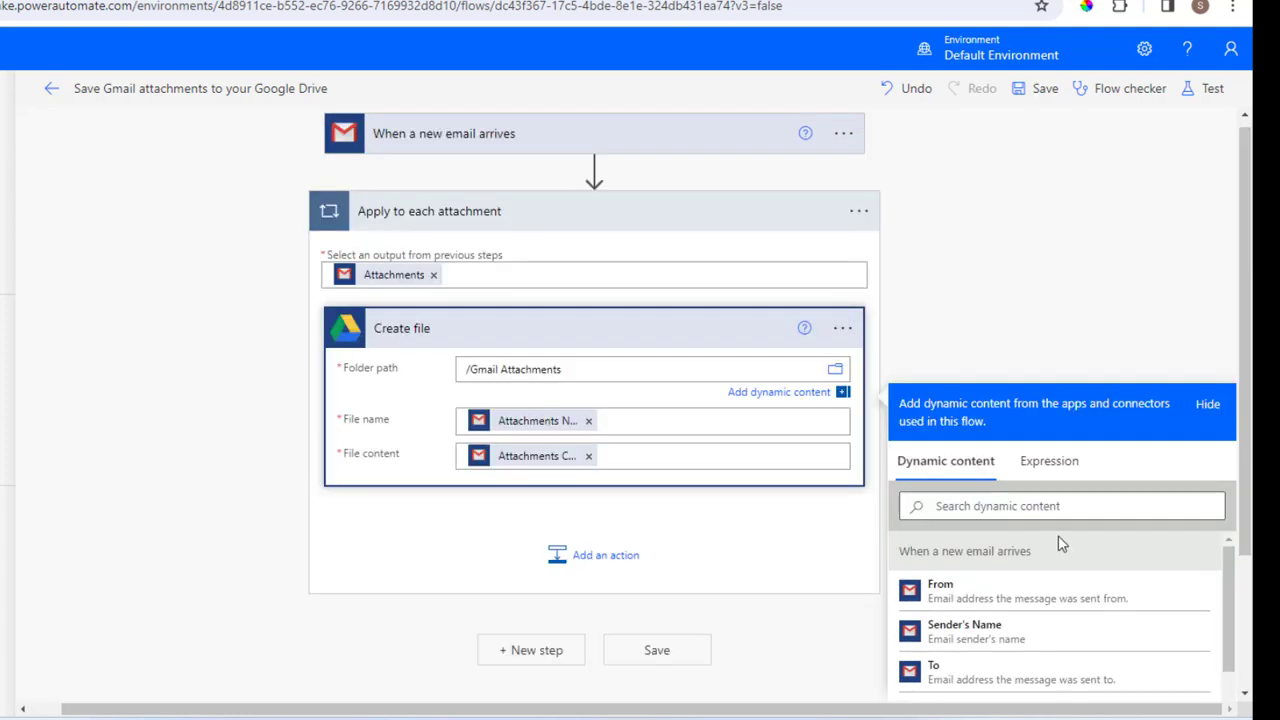
scroll(1062, 543, down, 3)
scroll(1080, 546, down, 3)
scroll(1083, 551, down, 2)
scroll(1089, 546, down, 1)
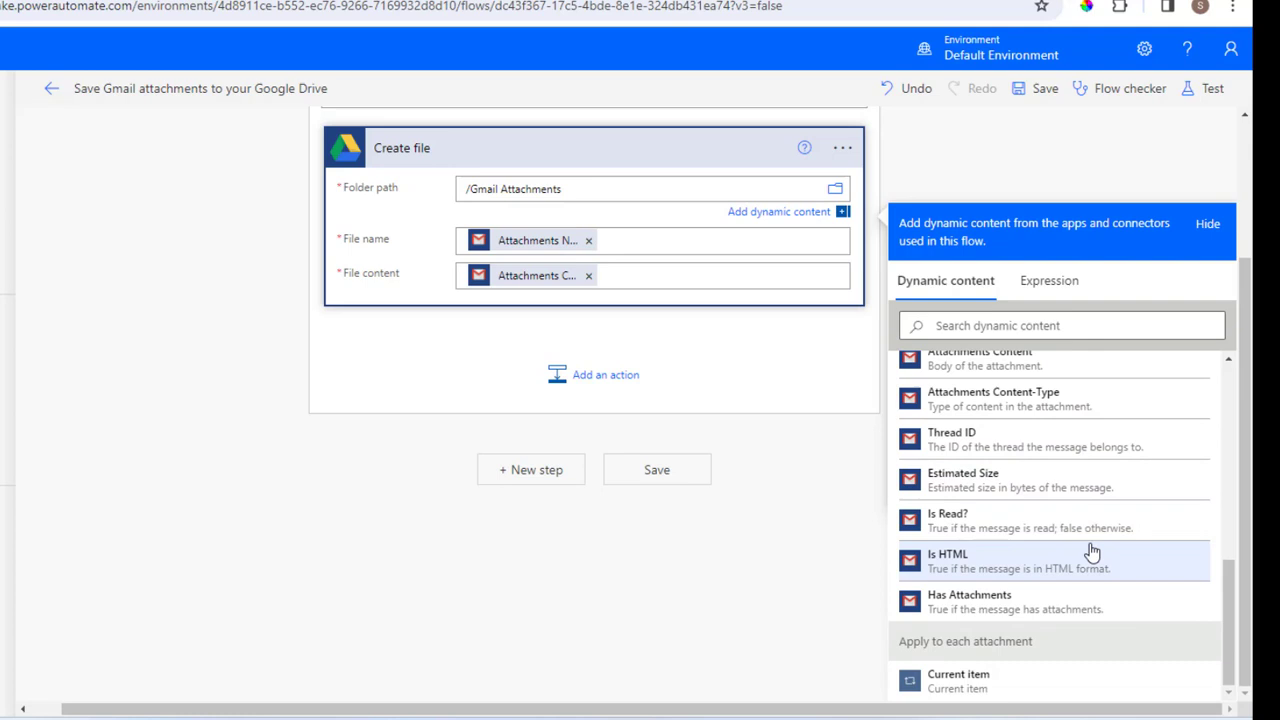
scroll(1080, 530, up, 5)
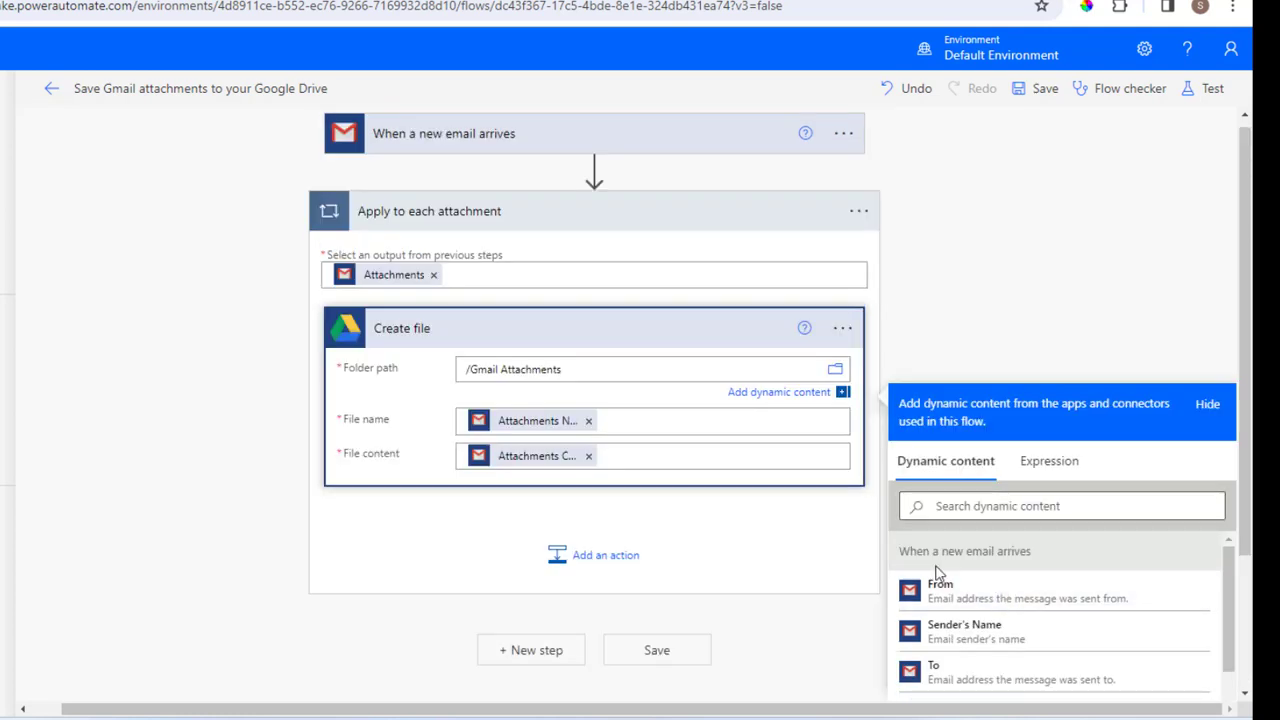
scroll(1059, 572, down, 1)
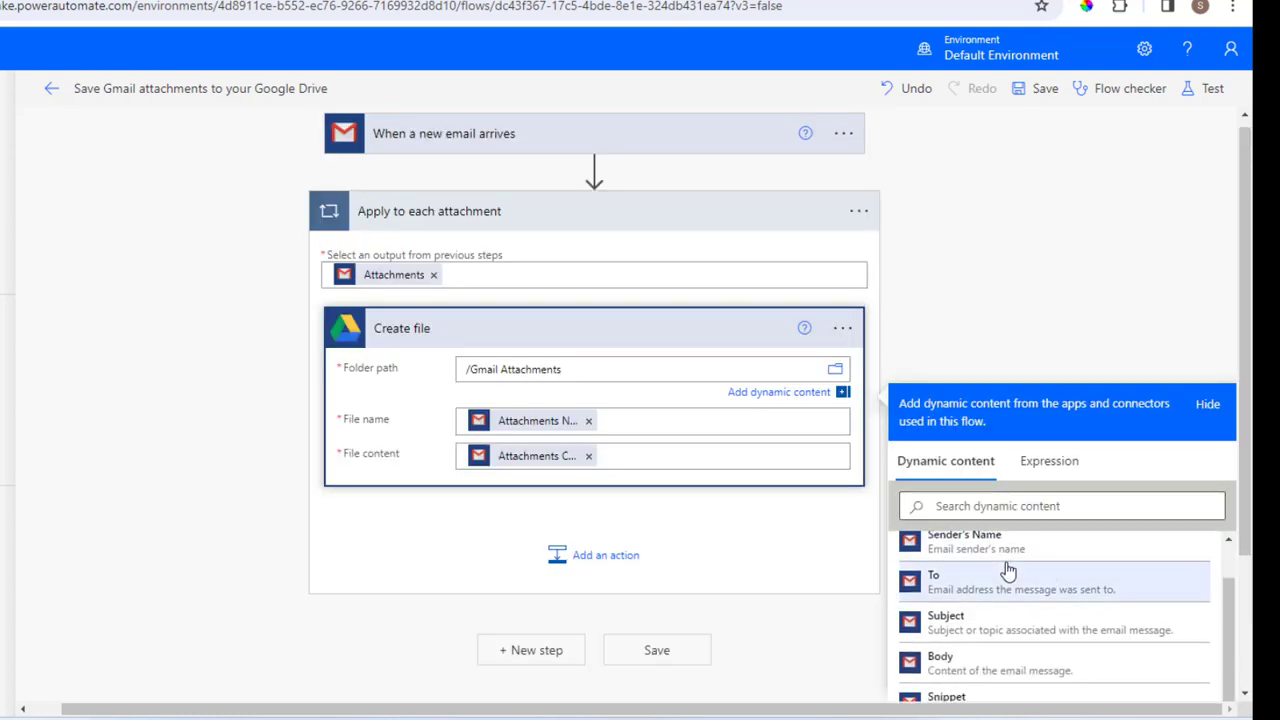
scroll(1000, 590, down, 2)
scroll(1005, 592, down, 1)
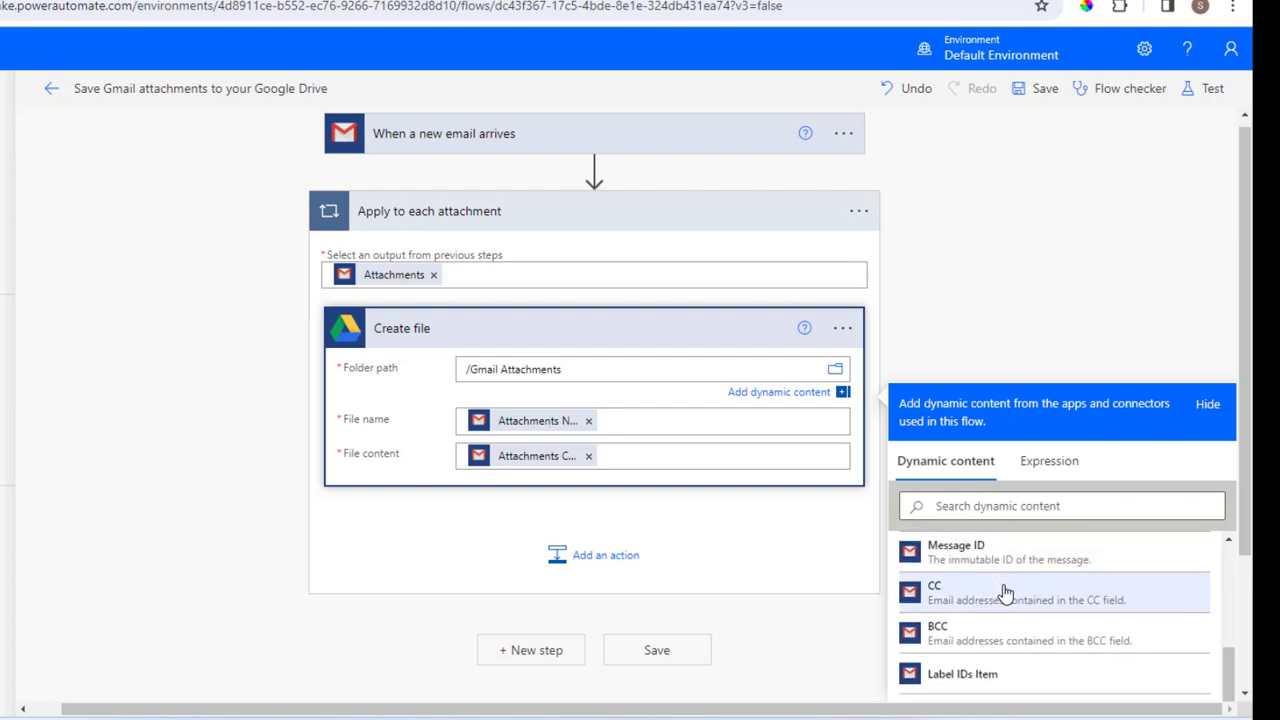
scroll(1005, 595, down, 3)
scroll(1005, 600, down, 2)
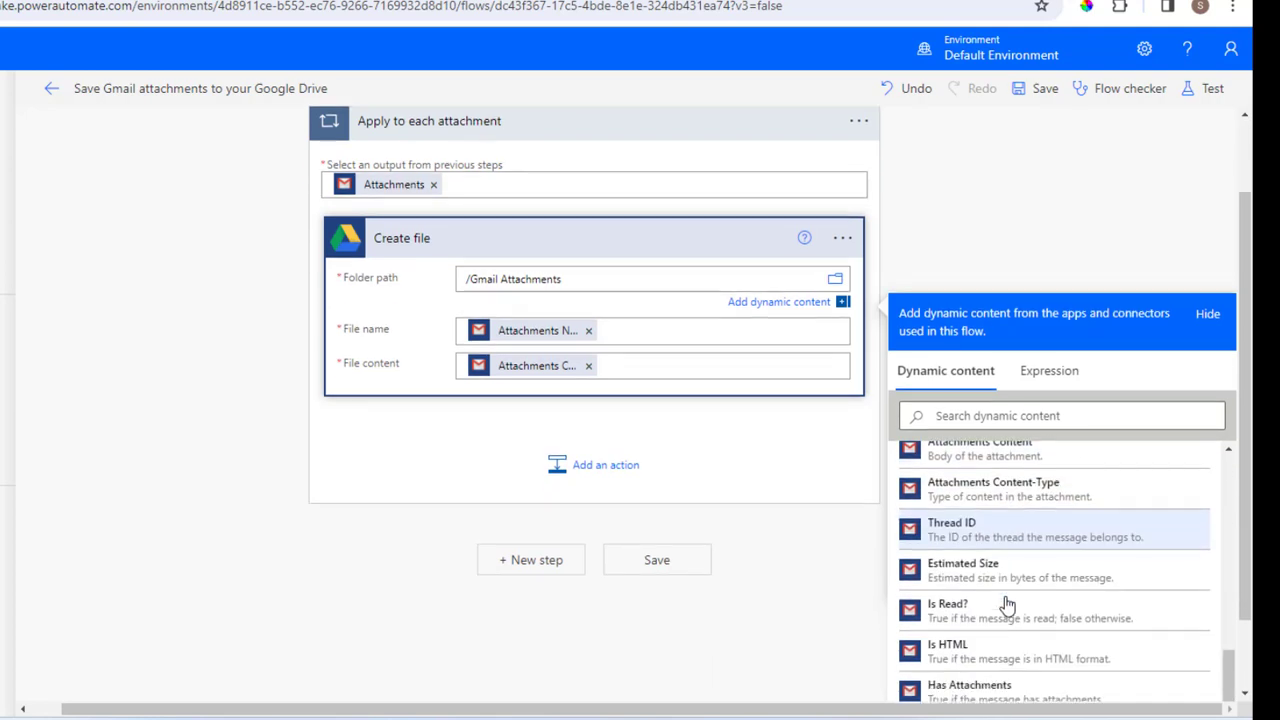
Step: Save the flow and confirm Flow checker reports 0 errors and 0 warnings
click(833, 570)
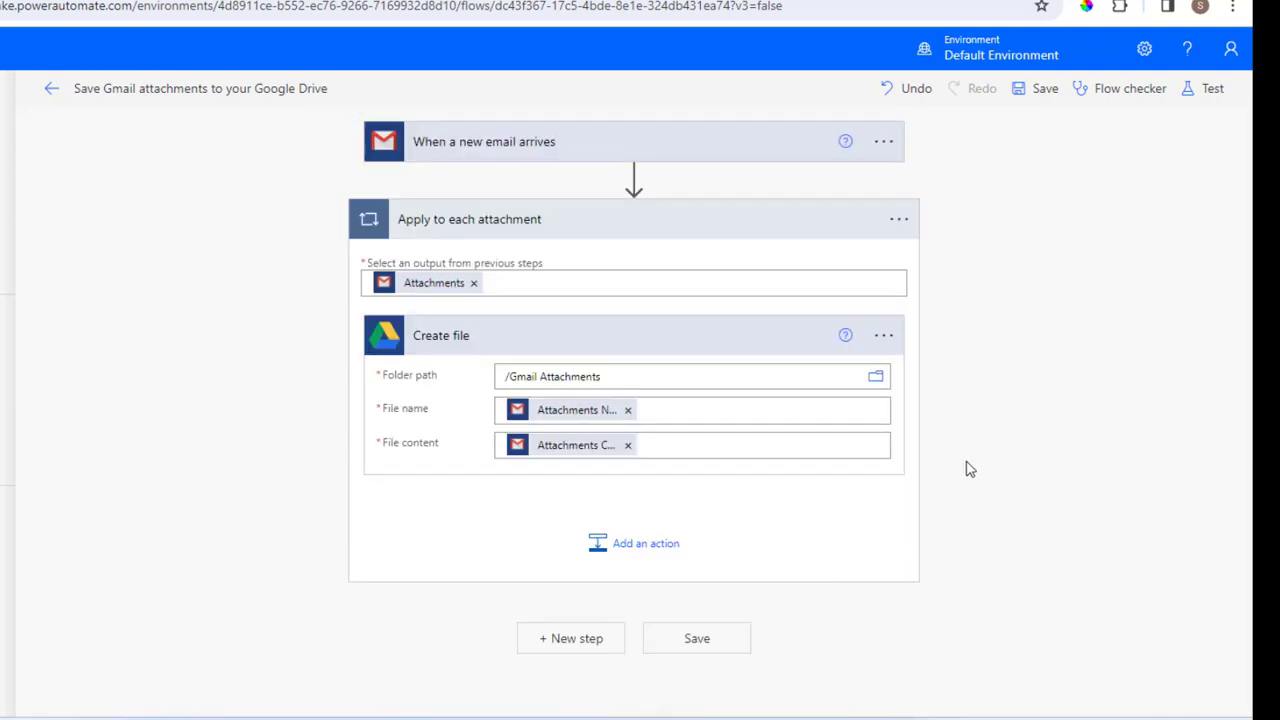
click(700, 640)
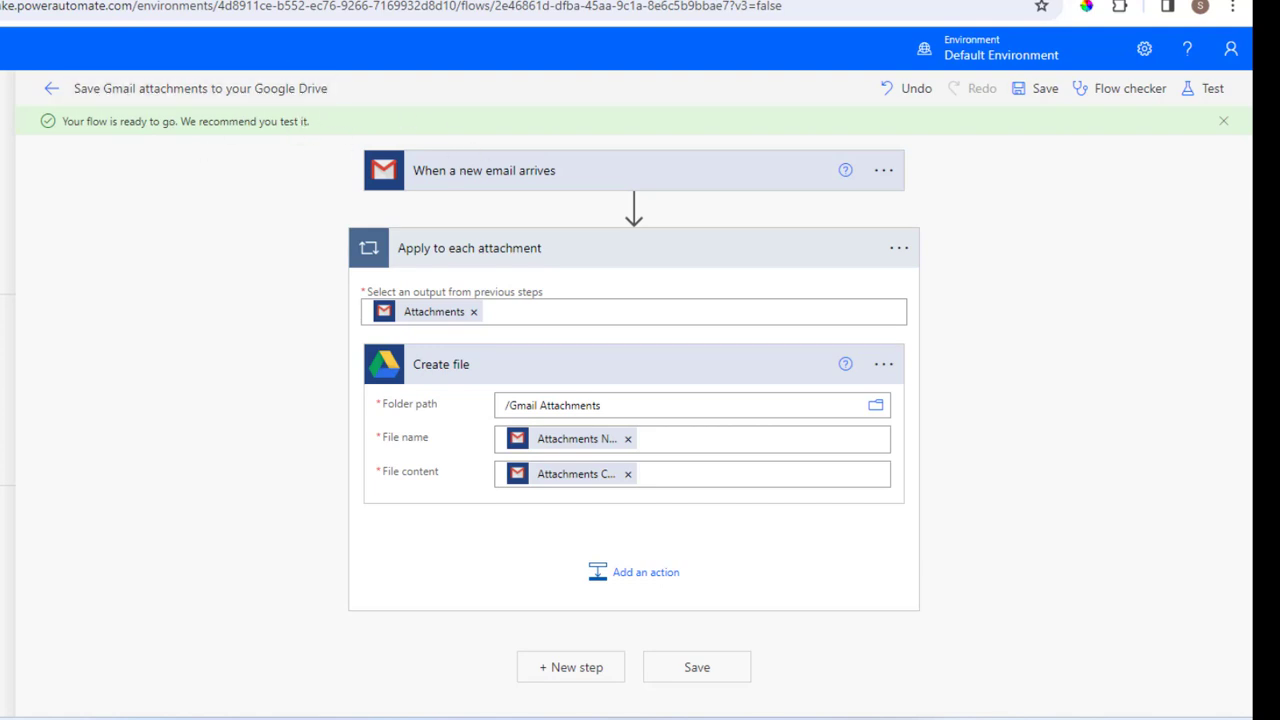
click(1134, 92)
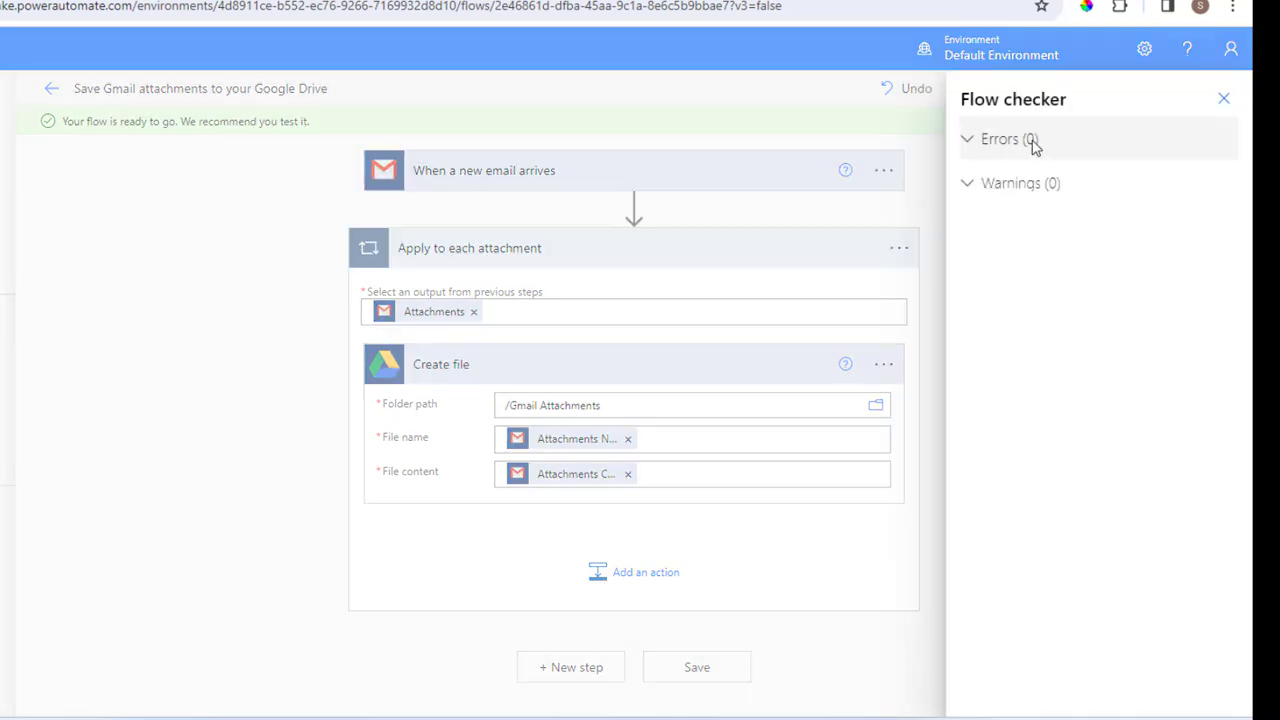
click(1224, 98)
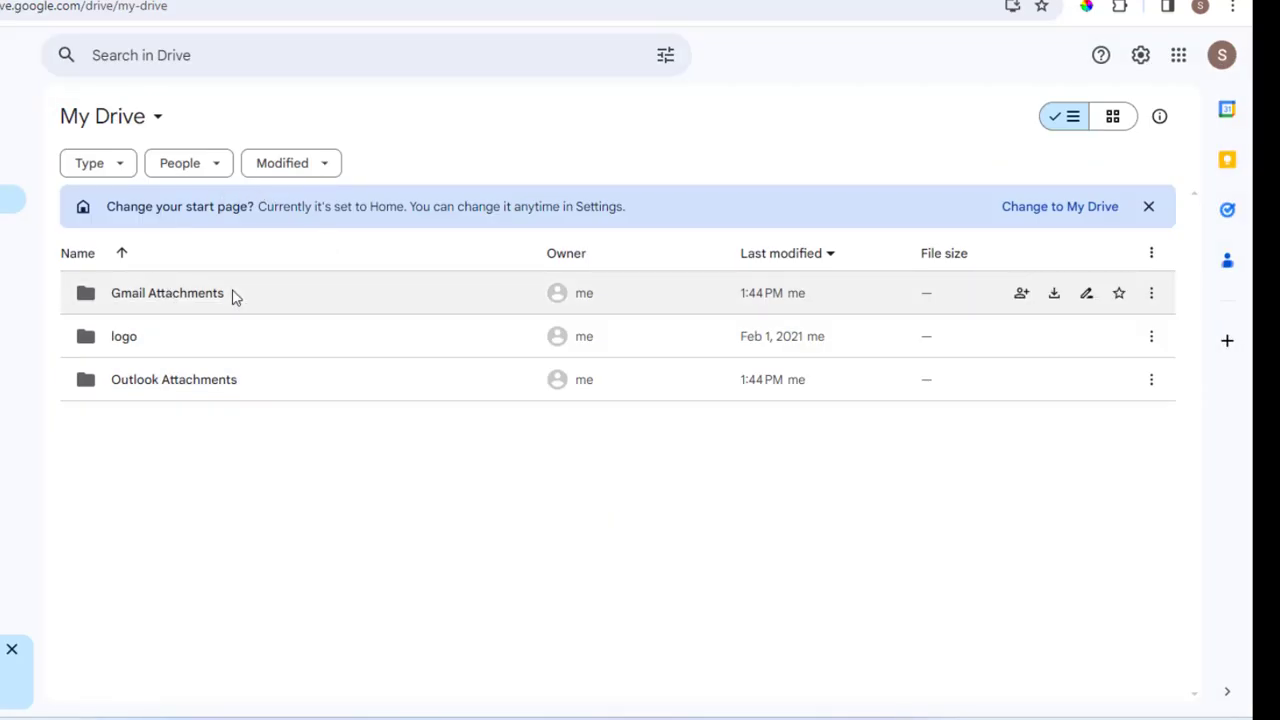
Step: Open the Gmail Attachments folder to find Document1.pdf saved there
double_click(178, 299)
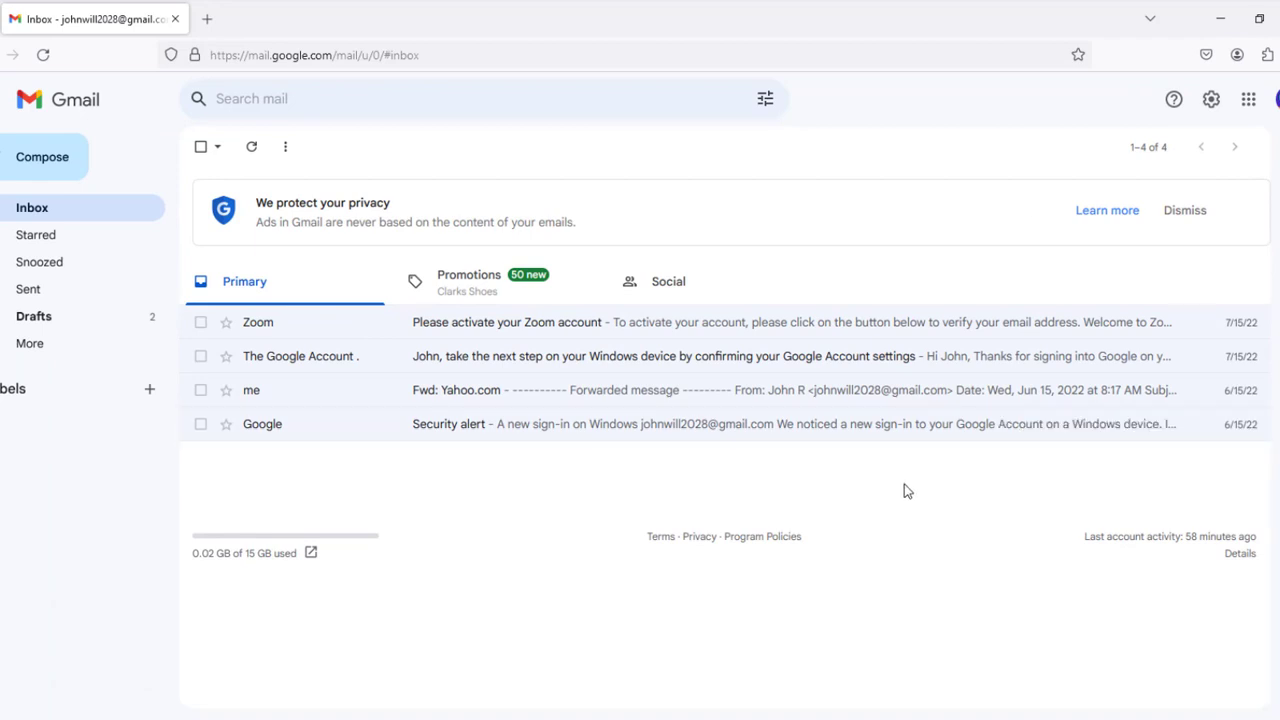
Step: Send the Outlook account an email titled 'Docs' with memo.pdf attached
click(41, 156)
text(Docs)
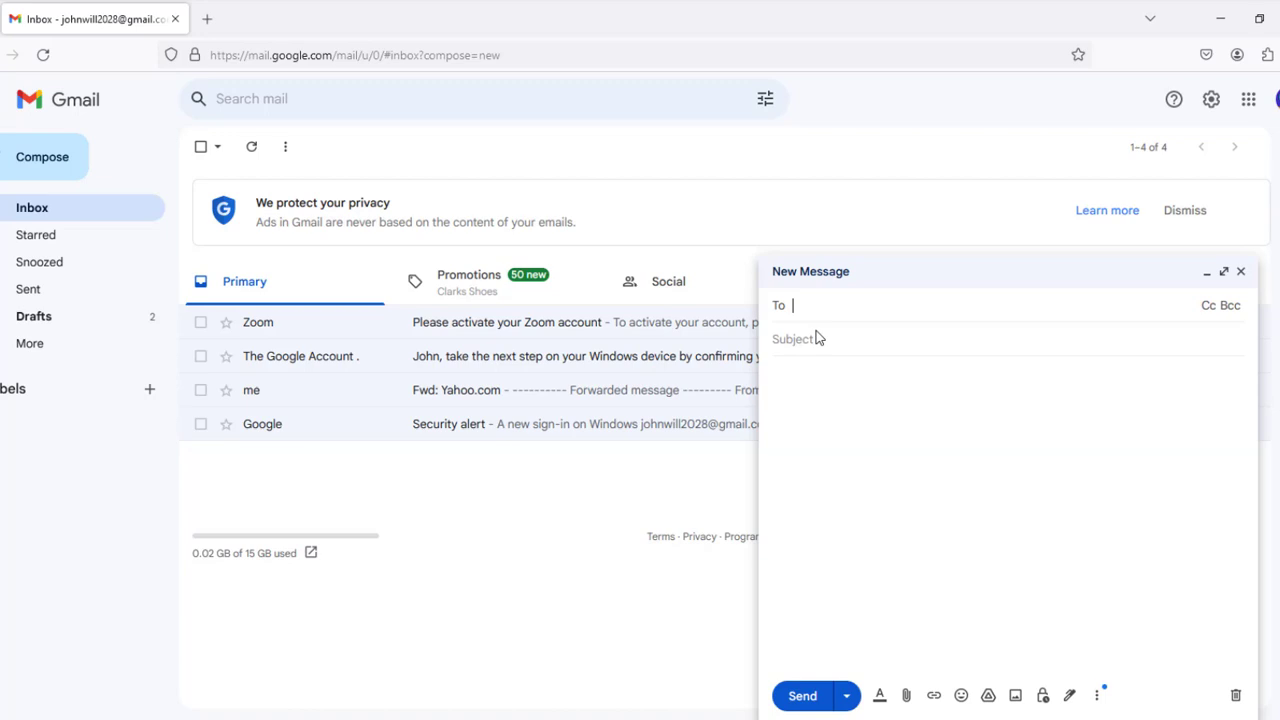
click(906, 695)
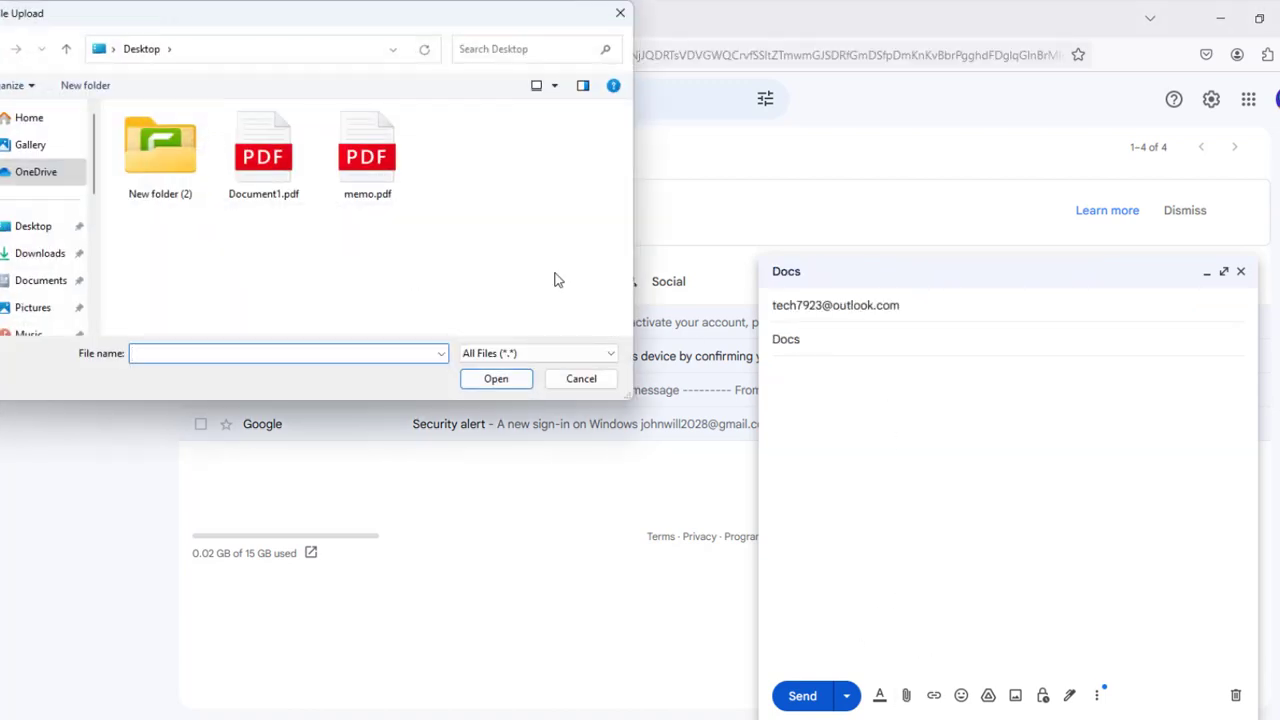
click(370, 157)
click(496, 378)
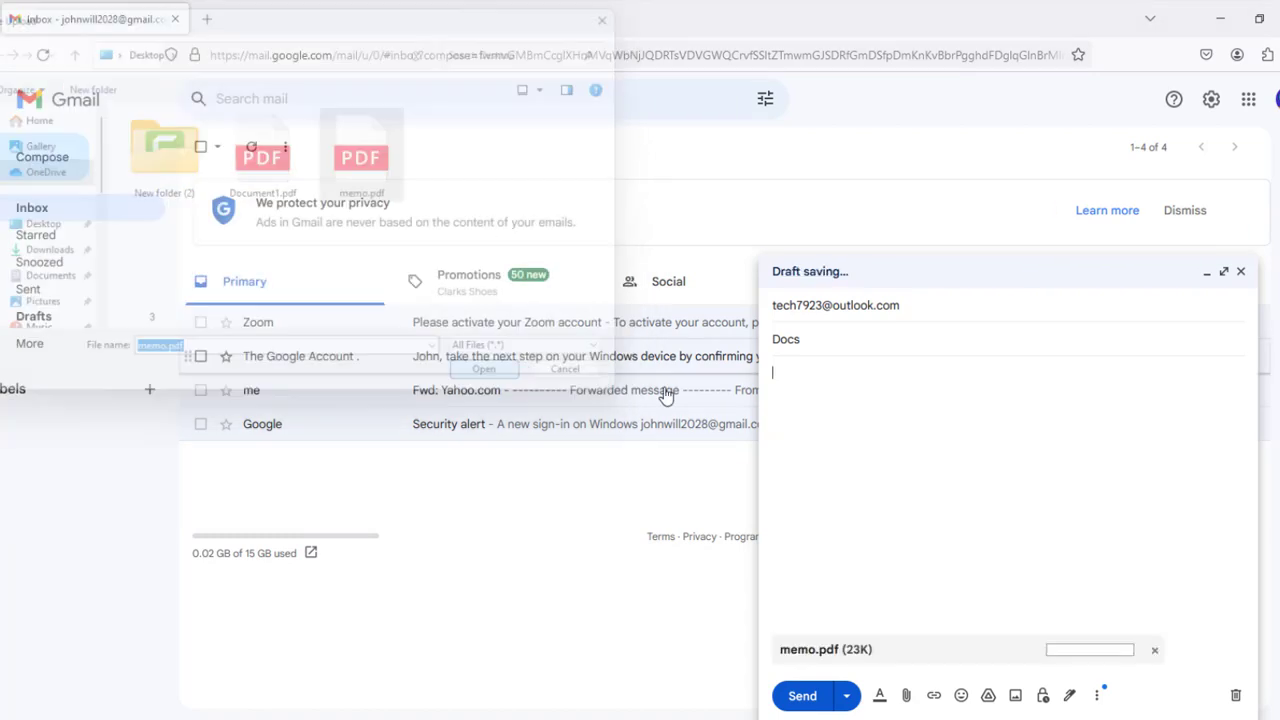
click(812, 694)
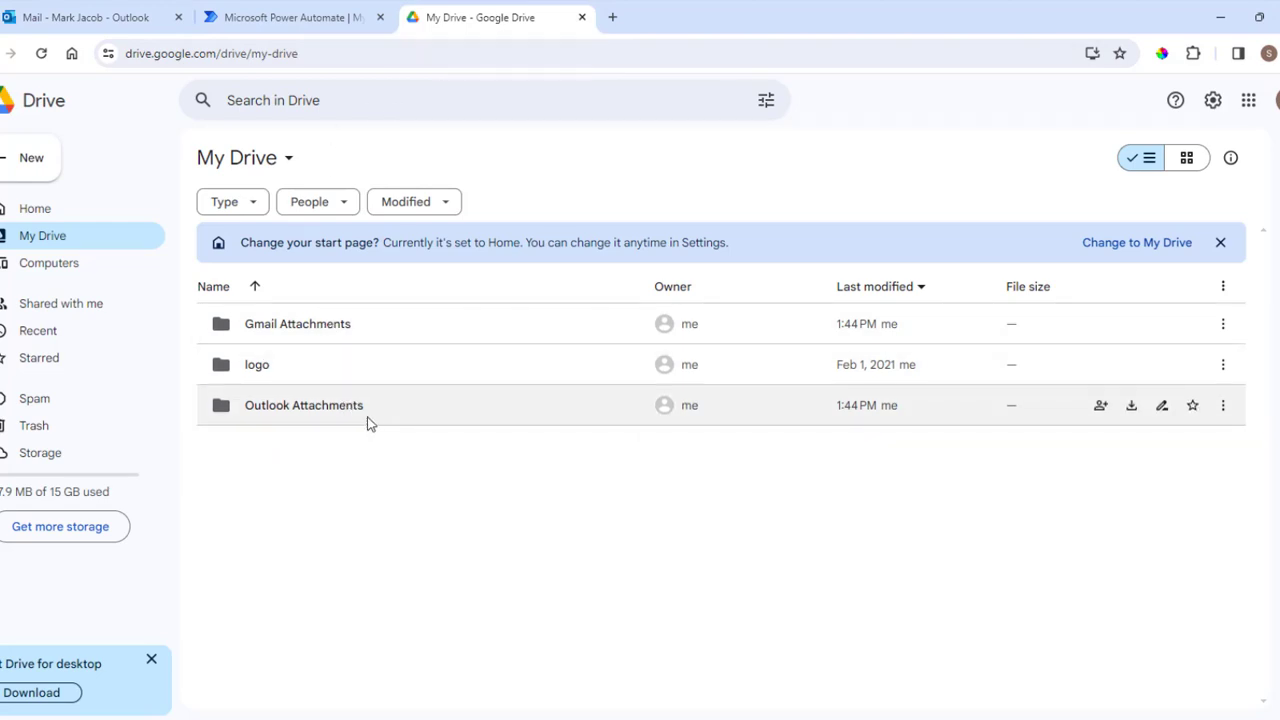
Step: Open the Outlook Attachments folder in My Drive to find memo.pdf
double_click(366, 410)
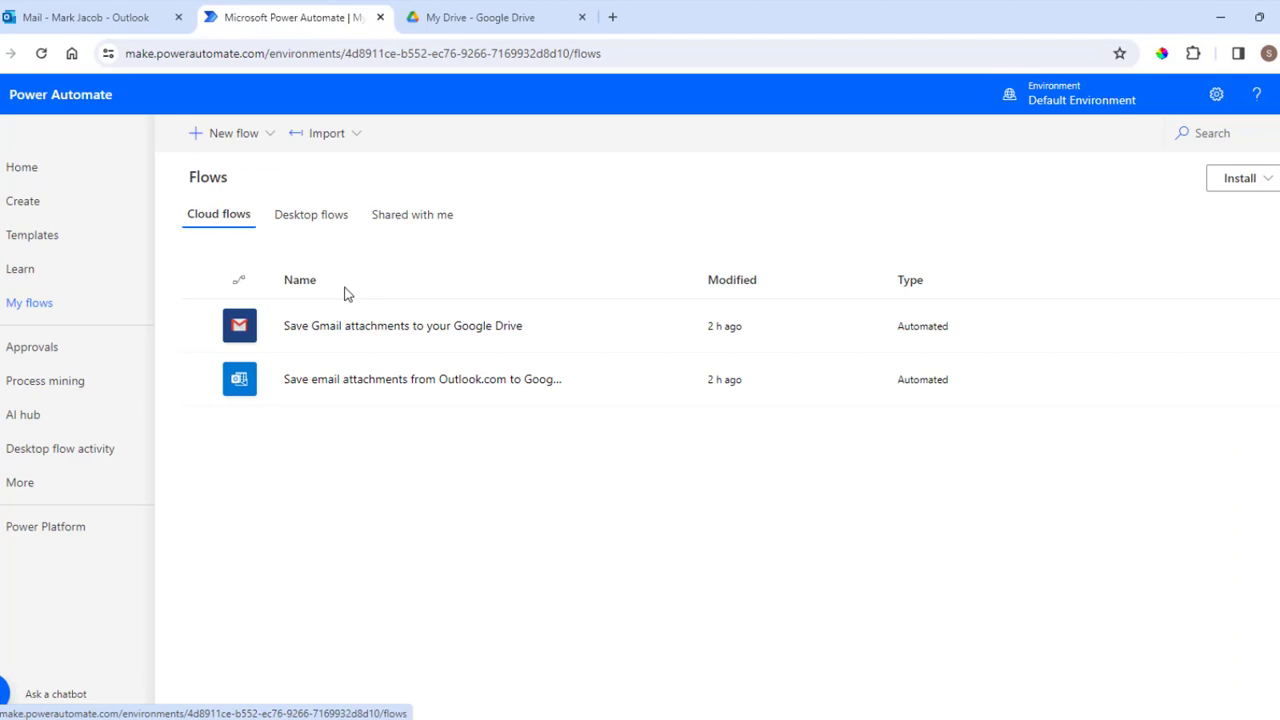
Step: Edit the Gmail attachments flow and show its Create file step saving to /Gmail Attachments
click(47, 240)
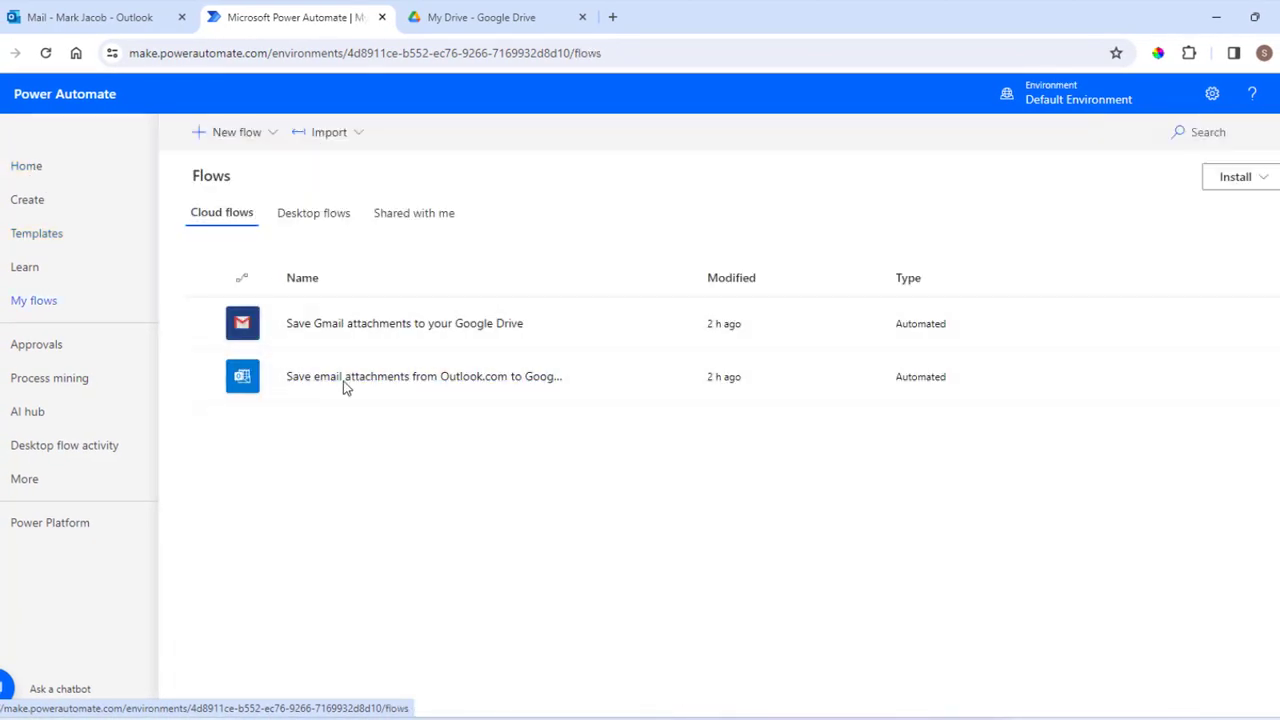
mouse_move(404, 325)
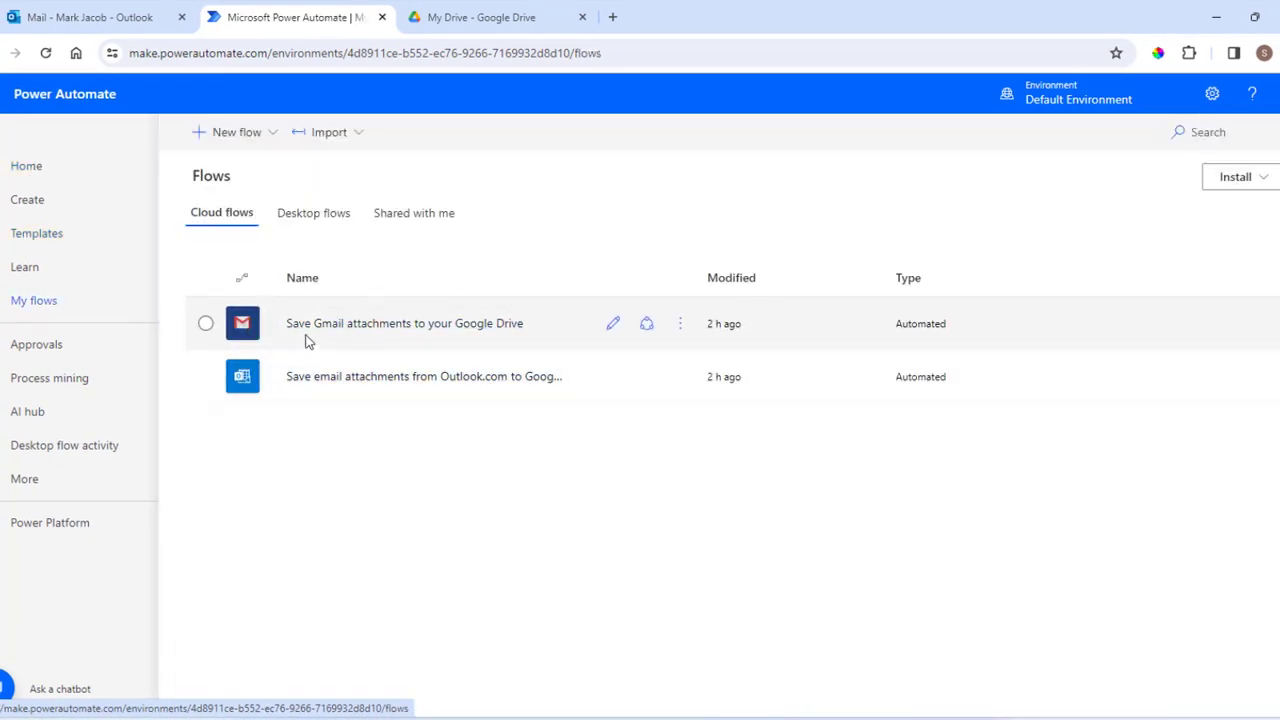
click(328, 327)
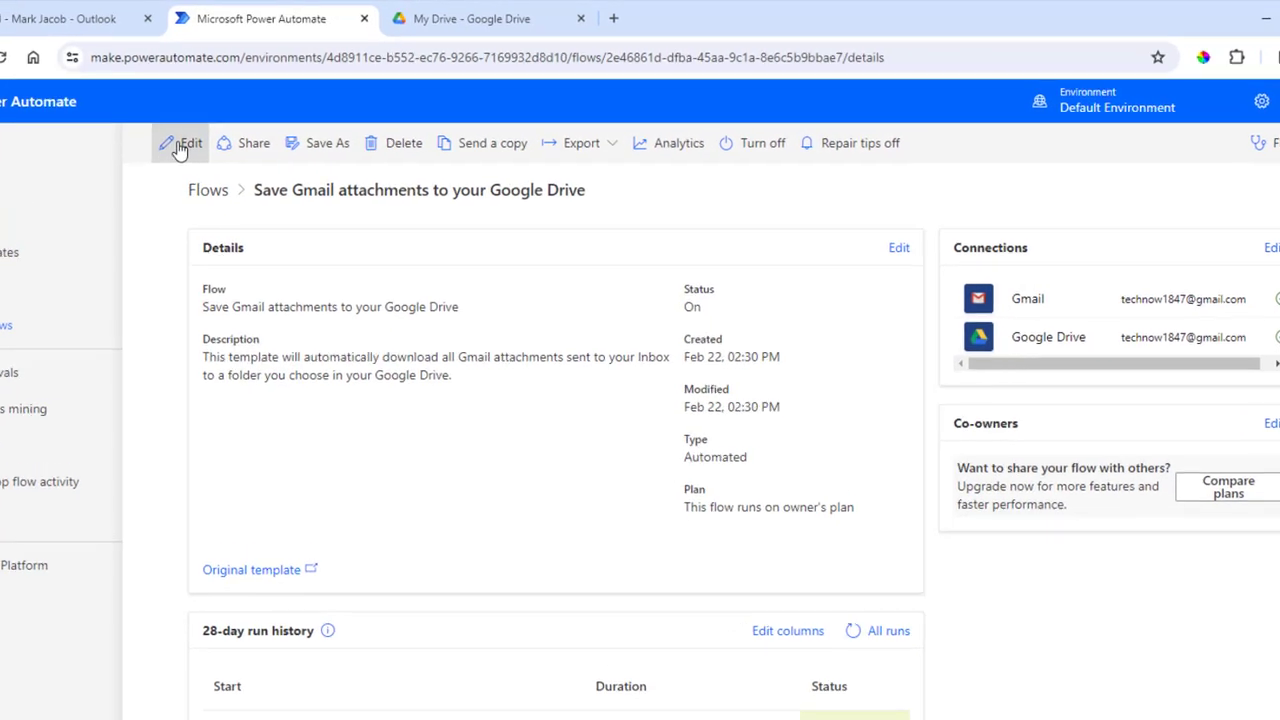
click(183, 145)
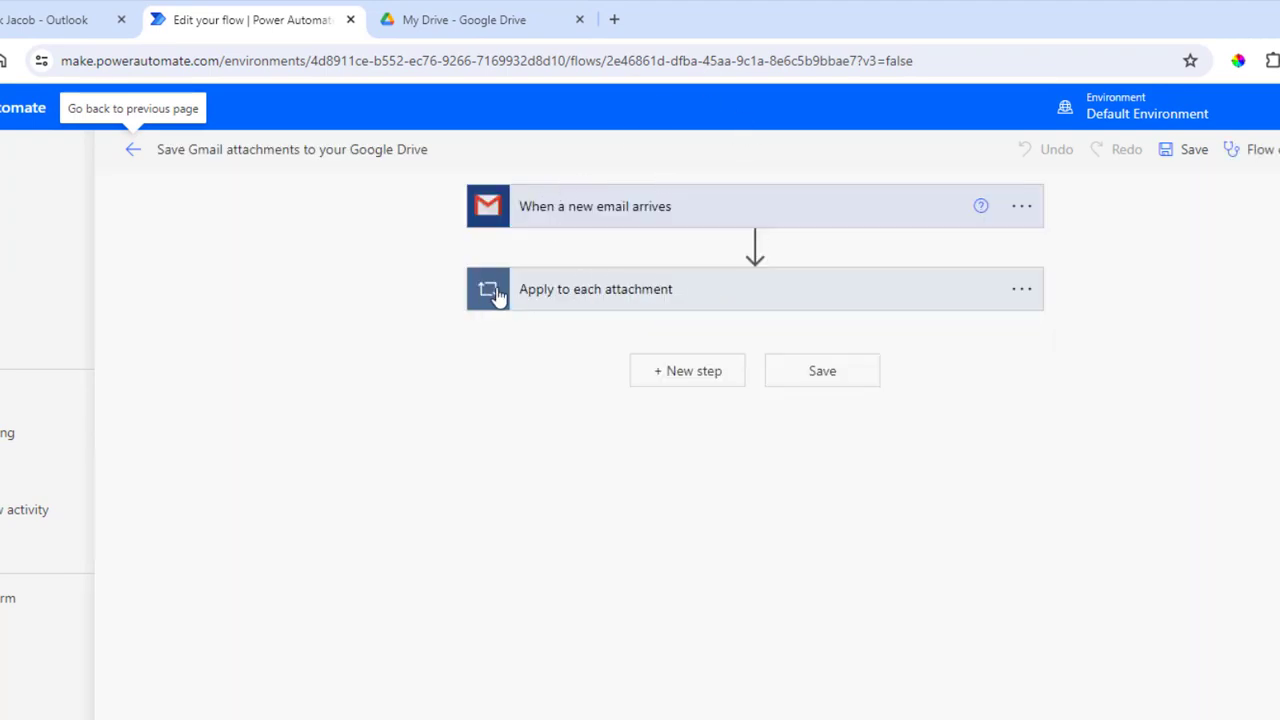
click(731, 303)
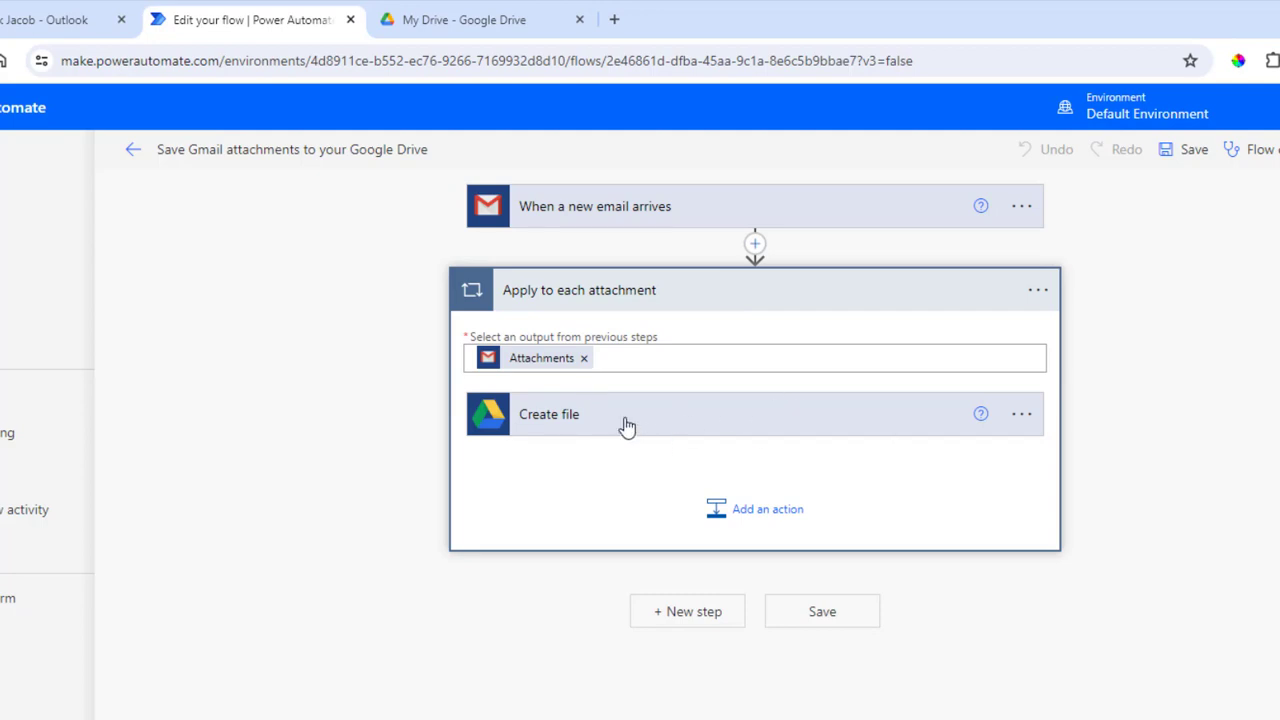
click(628, 418)
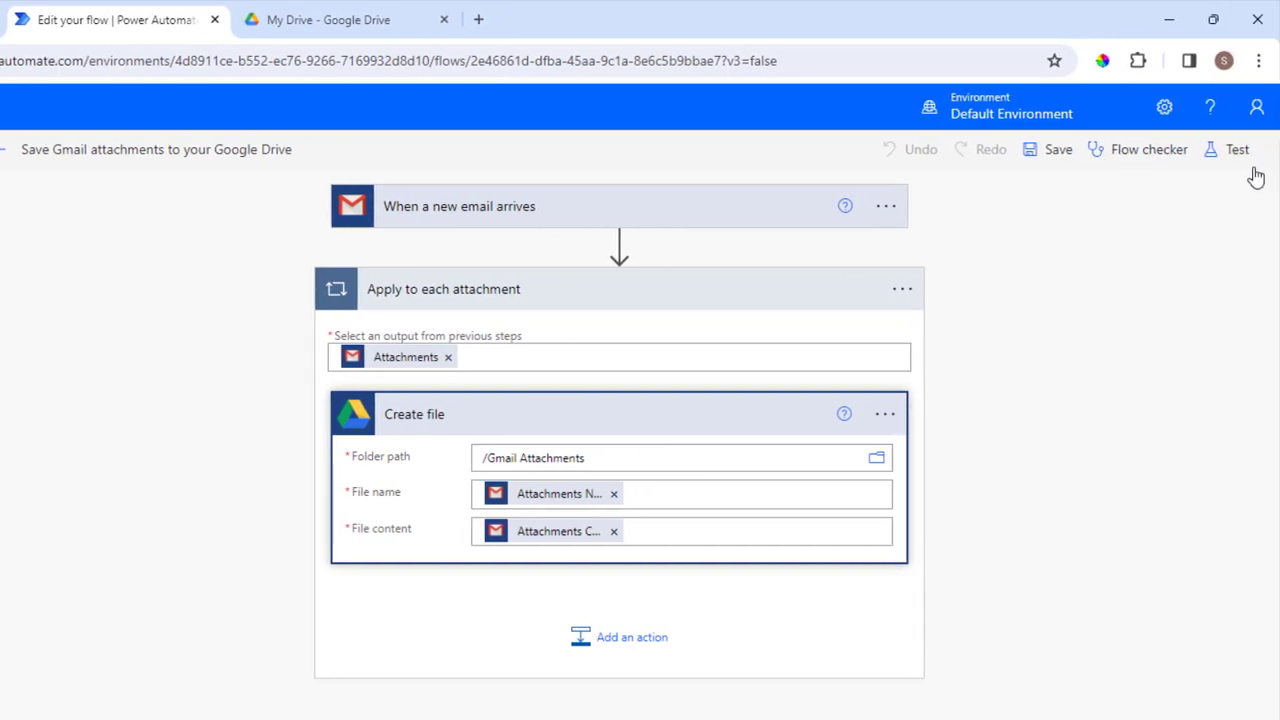
Step: Run an automatic test of the Gmail attachments flow
click(1238, 150)
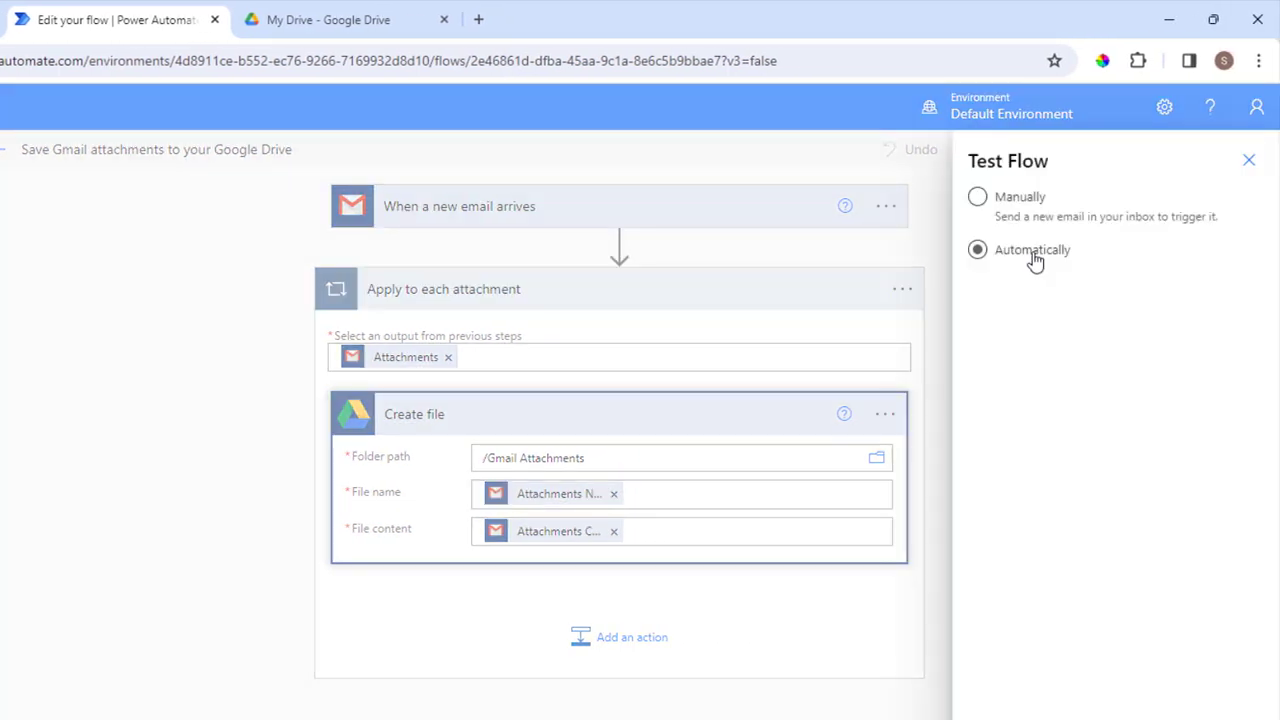
click(1052, 214)
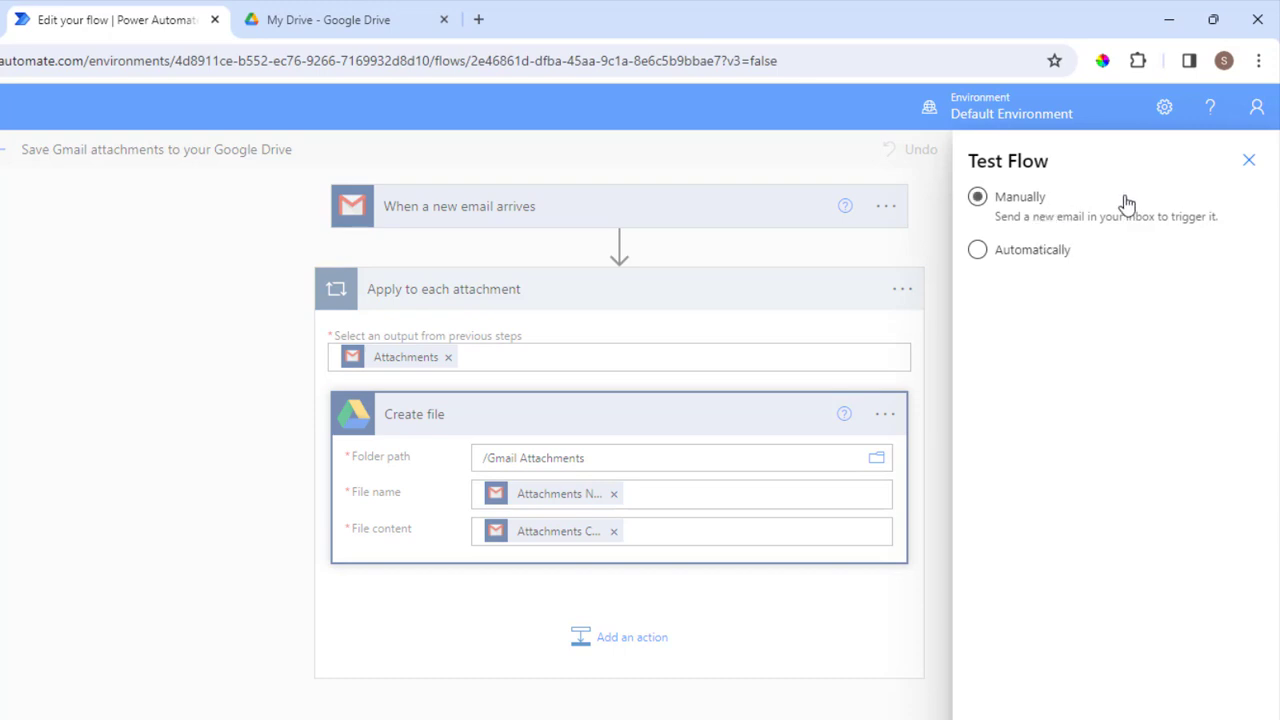
click(1249, 161)
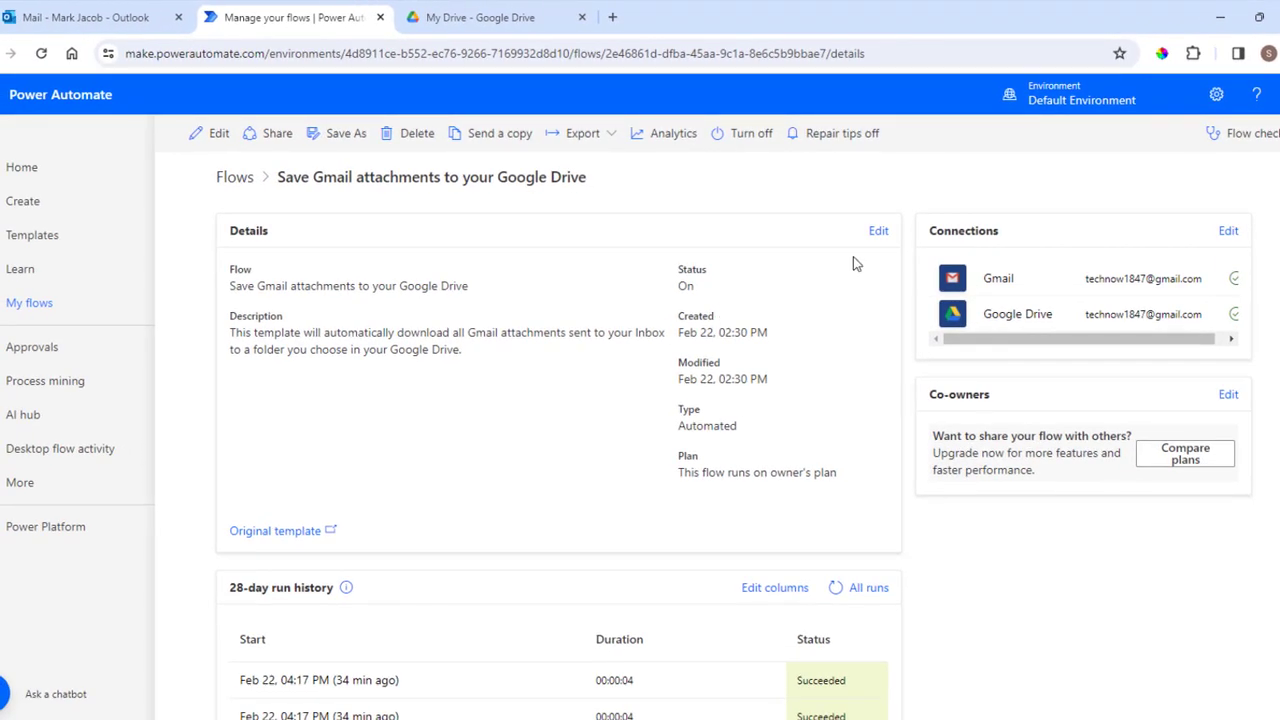